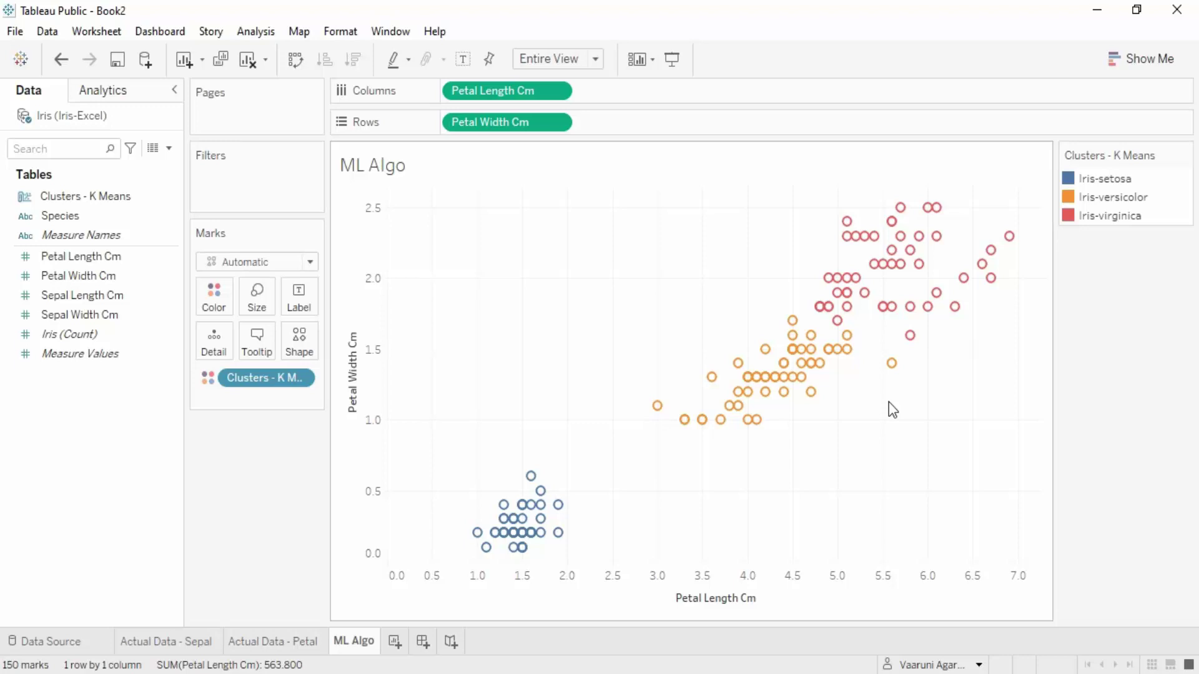
Step: Compare the ML Algo and Actual Data - Petal sheets, examining how Clusters - K Means and Species colour the petal scatter plots
mouse_move(747, 430)
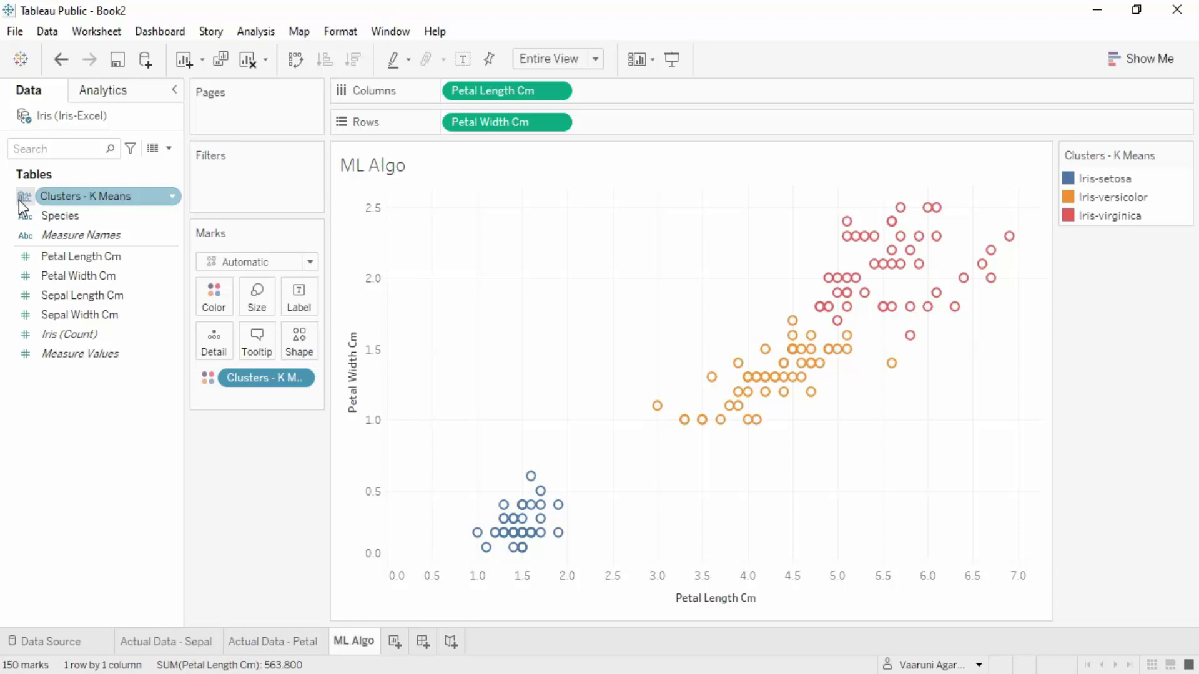
click(94, 195)
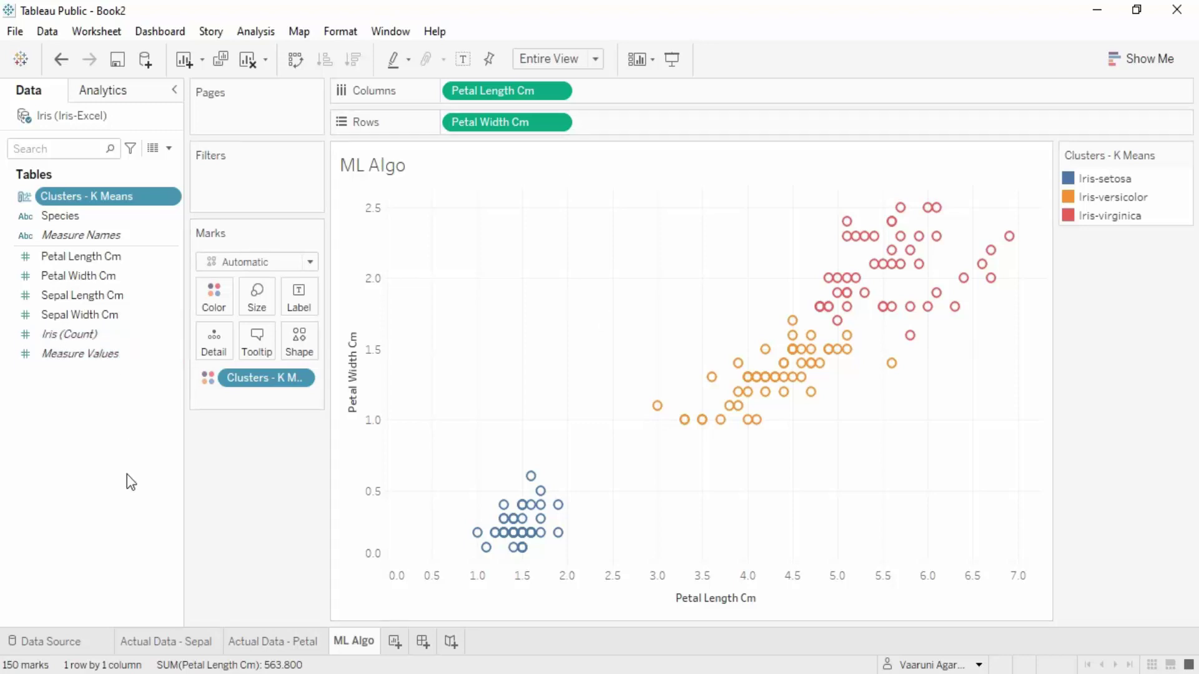
click(63, 219)
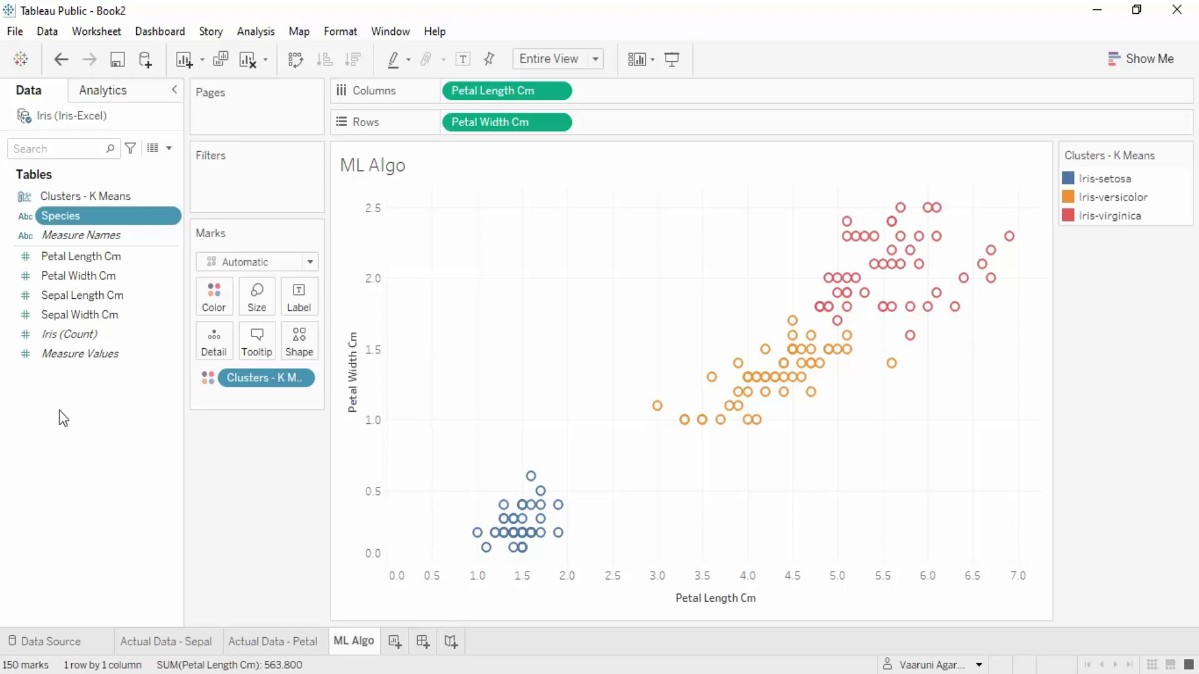
click(283, 638)
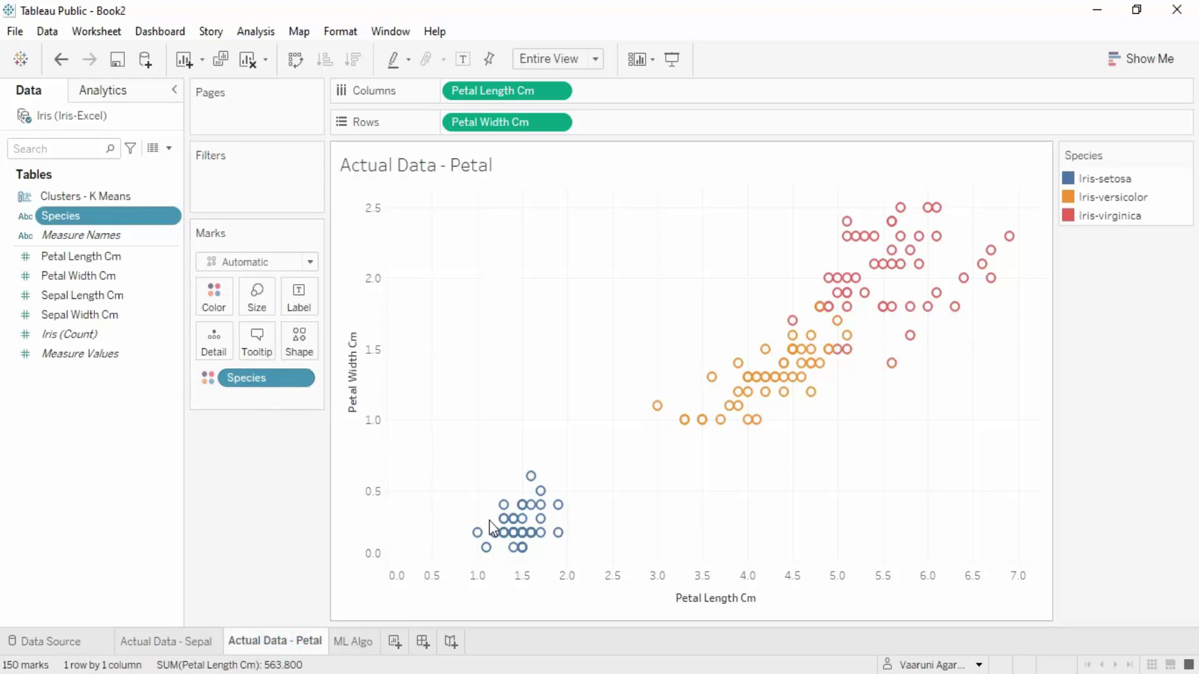
click(362, 643)
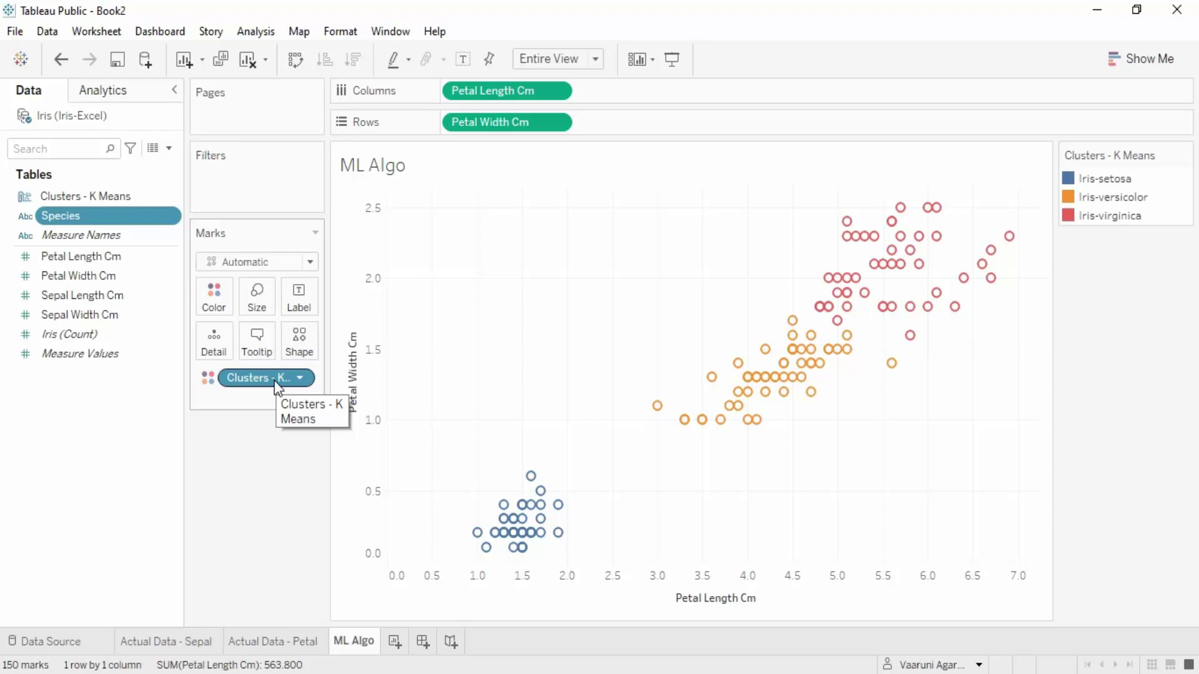
click(262, 492)
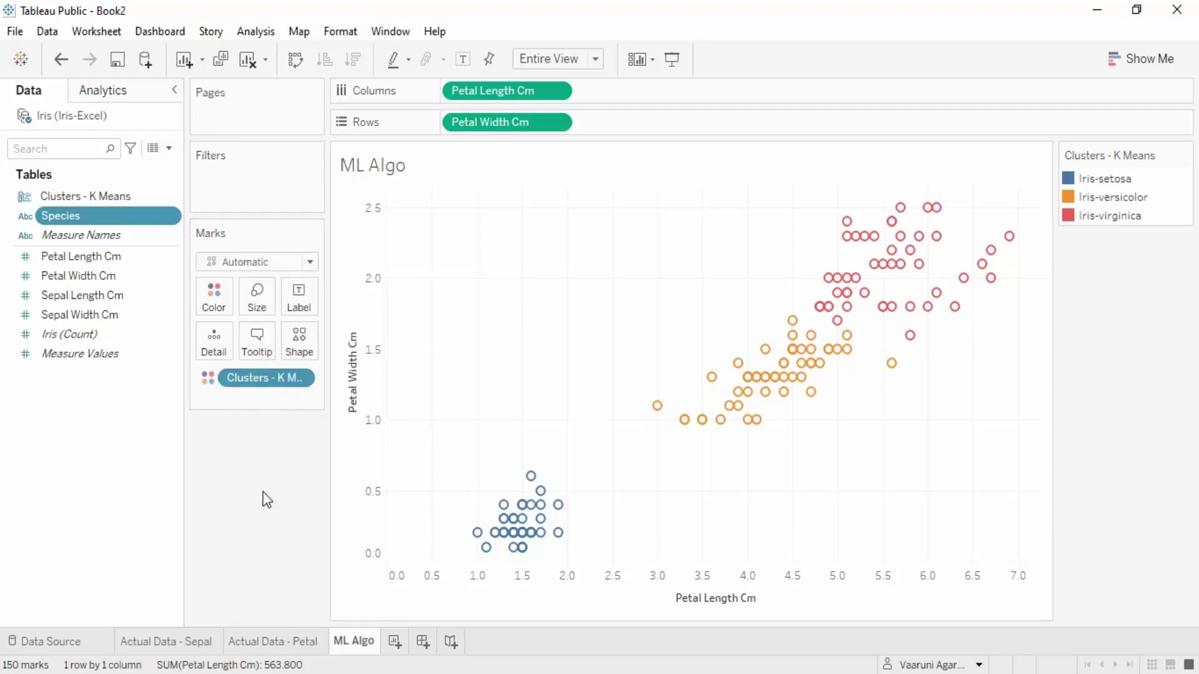
click(299, 640)
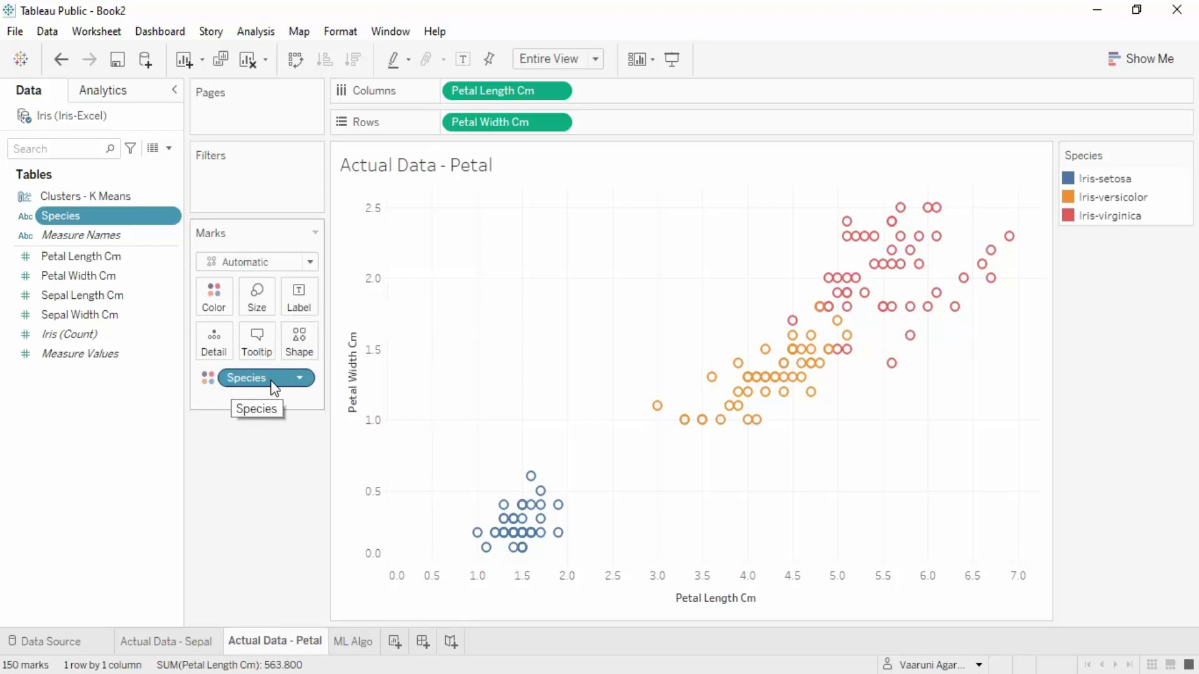
click(365, 643)
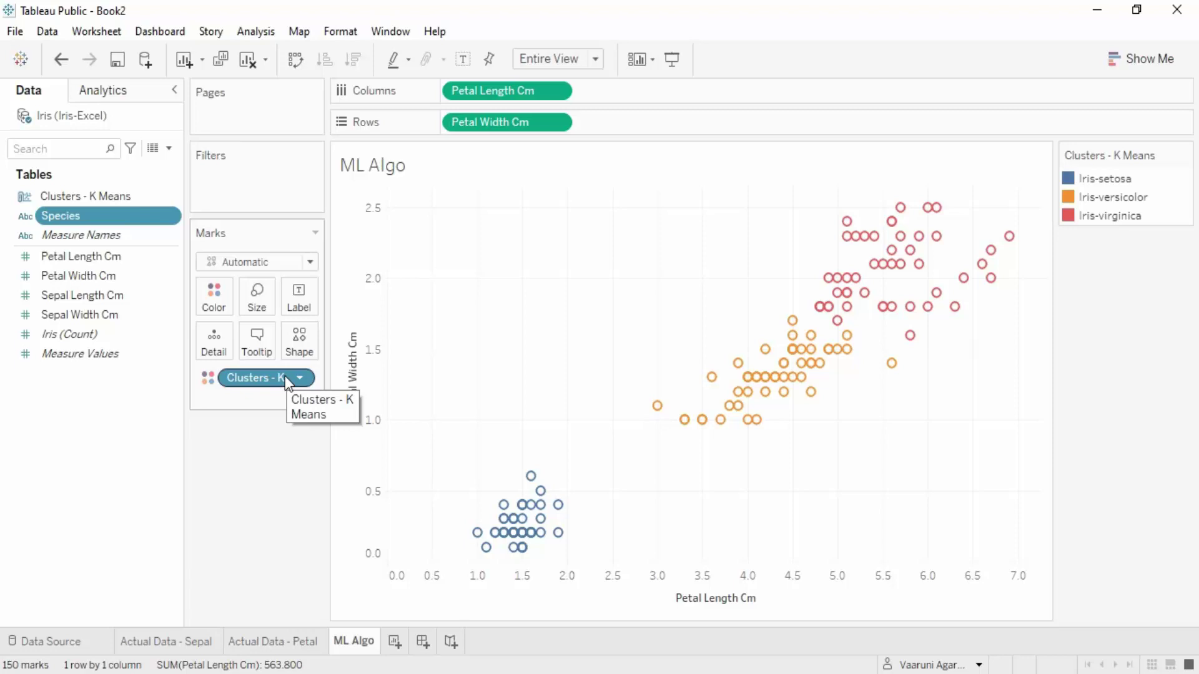
drag(81, 234, 24, 415)
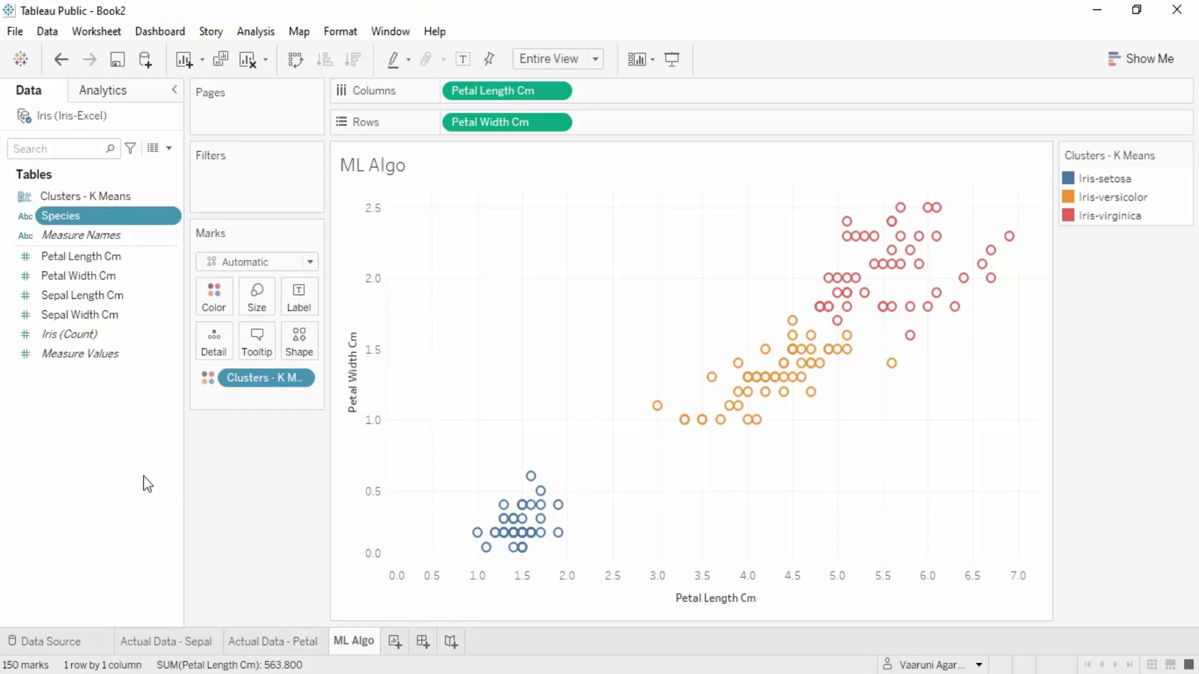
Step: Add a new worksheet and rename it Accuracy
click(394, 640)
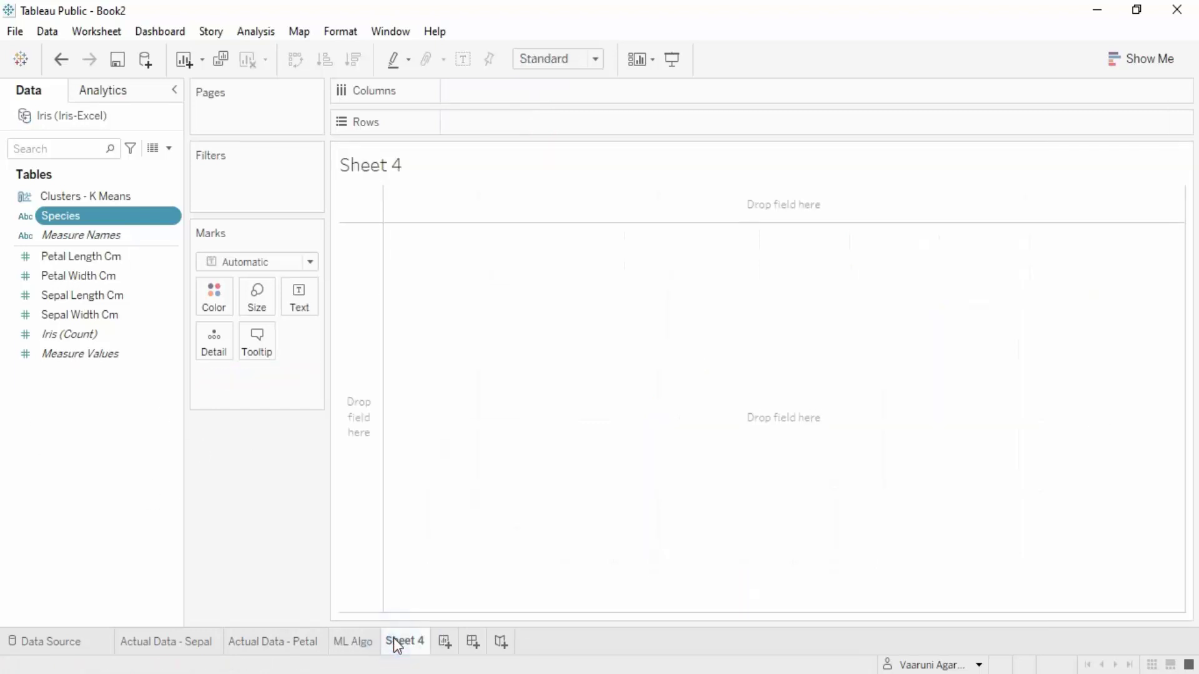
right_click(393, 640)
click(440, 422)
text(Accuracy)
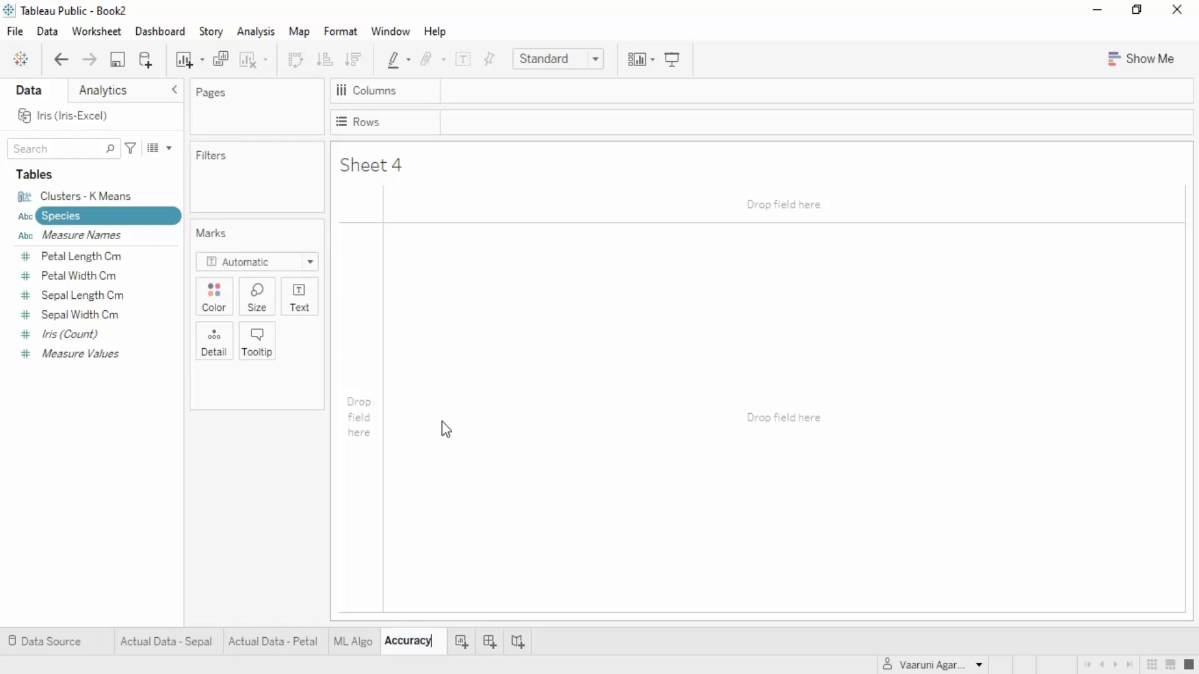
key(Return)
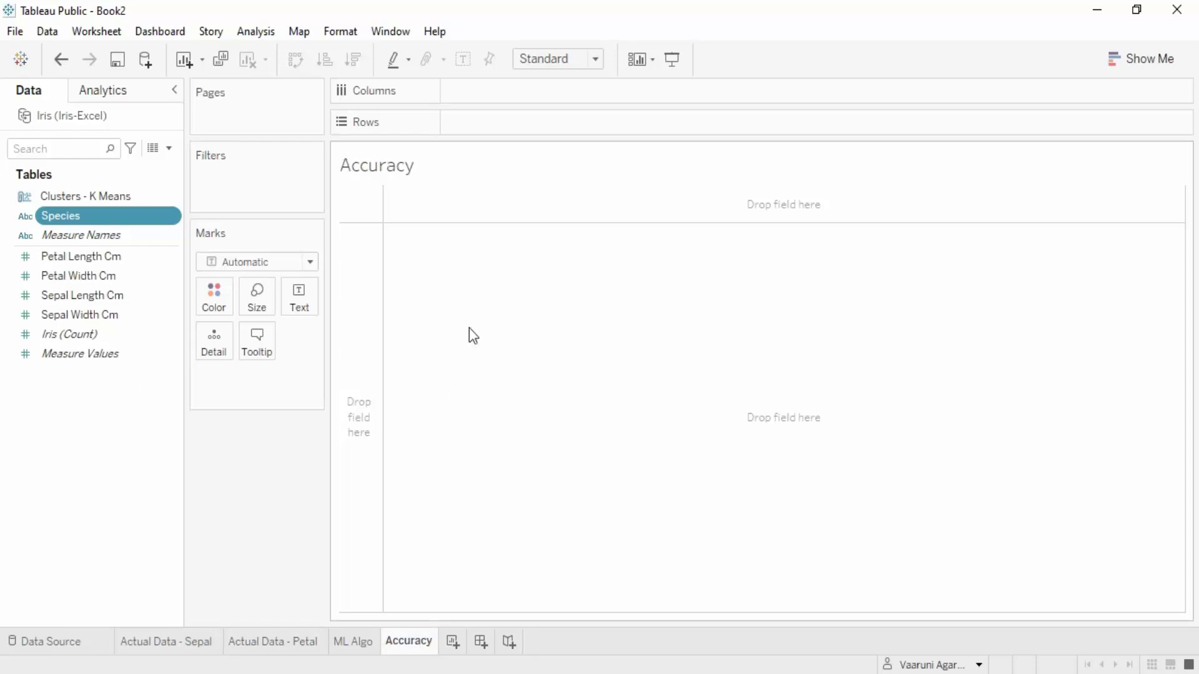
Step: Start a new calculated field in the Iris data source and name it Accuracy
right_click(126, 340)
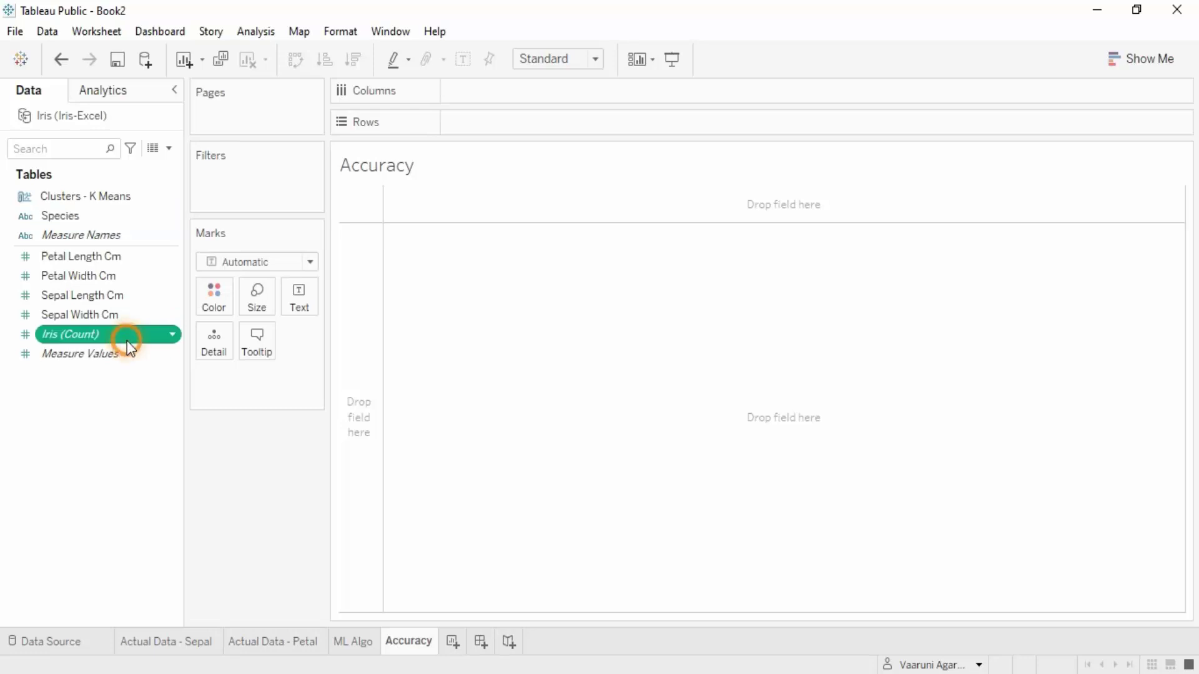
click(91, 410)
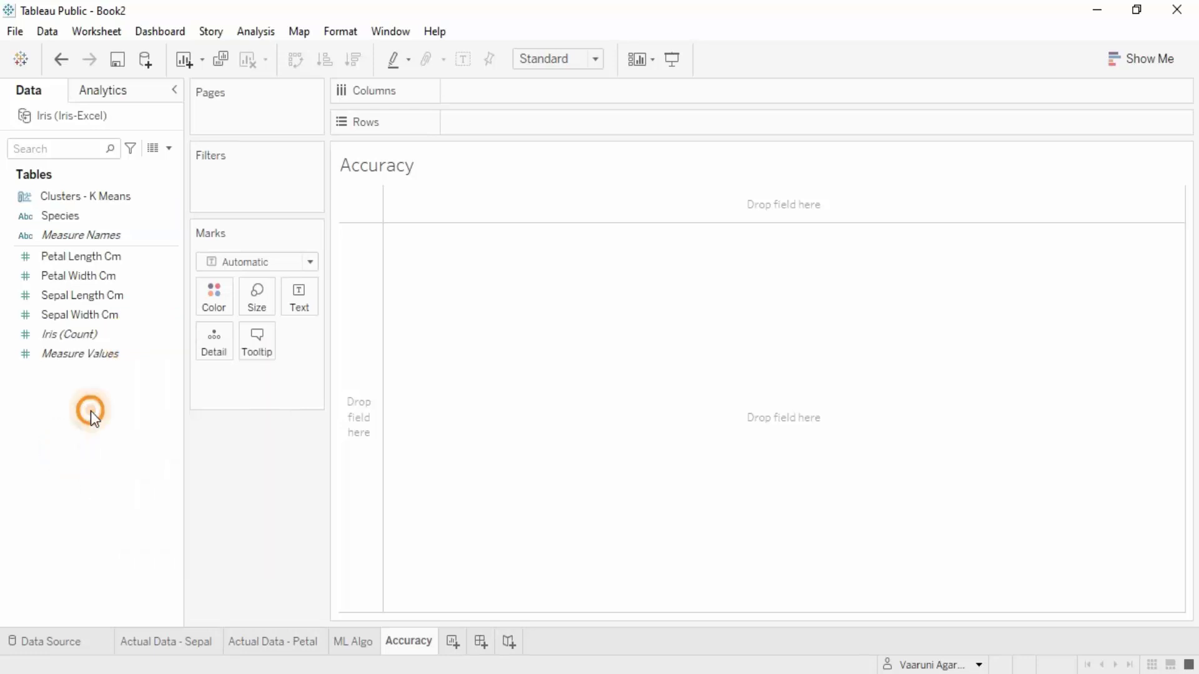
right_click(92, 411)
click(177, 422)
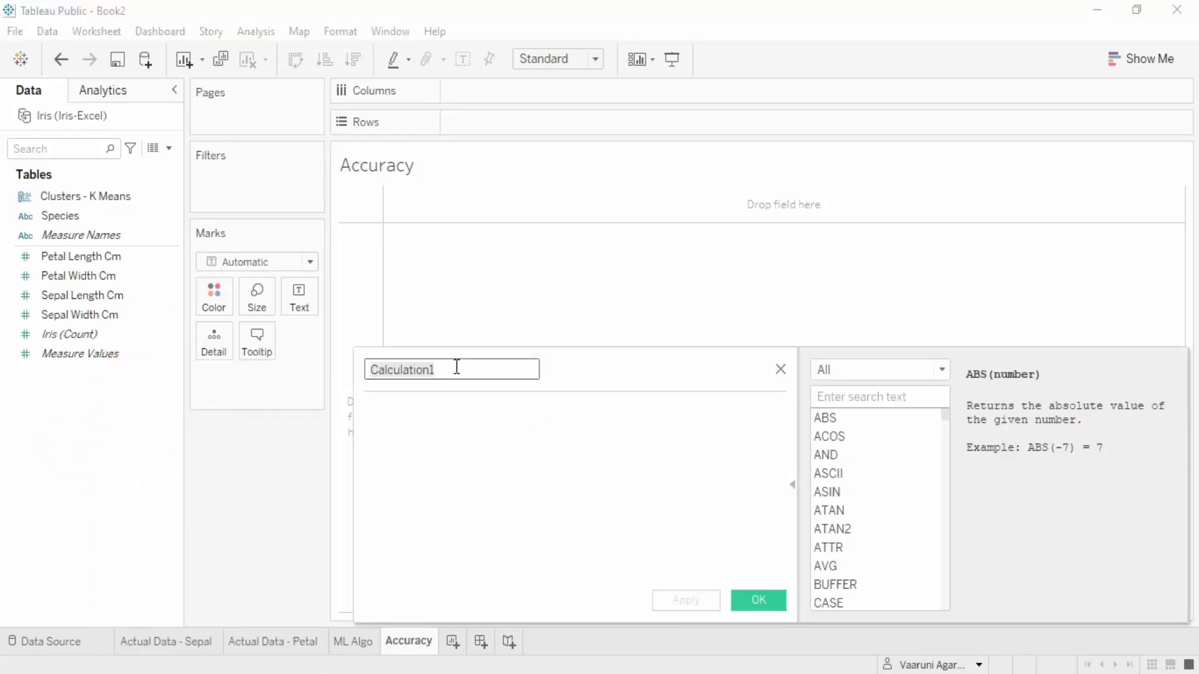
text(Acc)
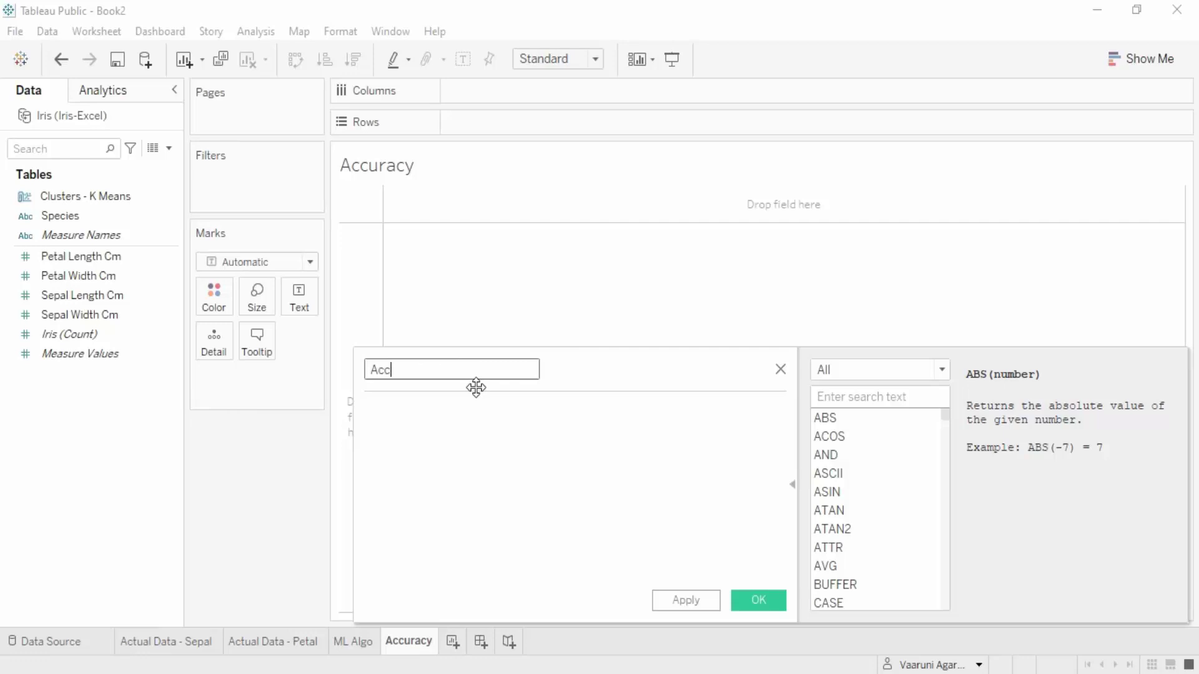
text(uracy)
click(472, 436)
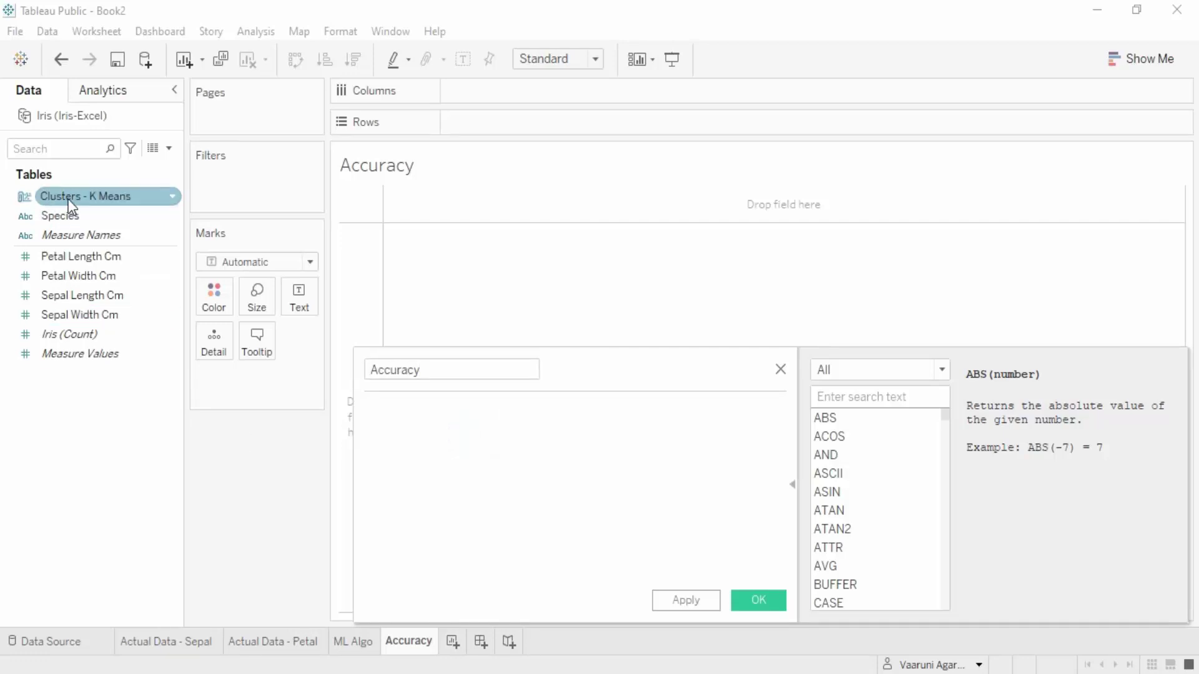
Step: Enter the formula [Clusters - K Means] == [Species] for the Accuracy calculated field and save it
text([])
text(C)
key(Return)
text(== [)
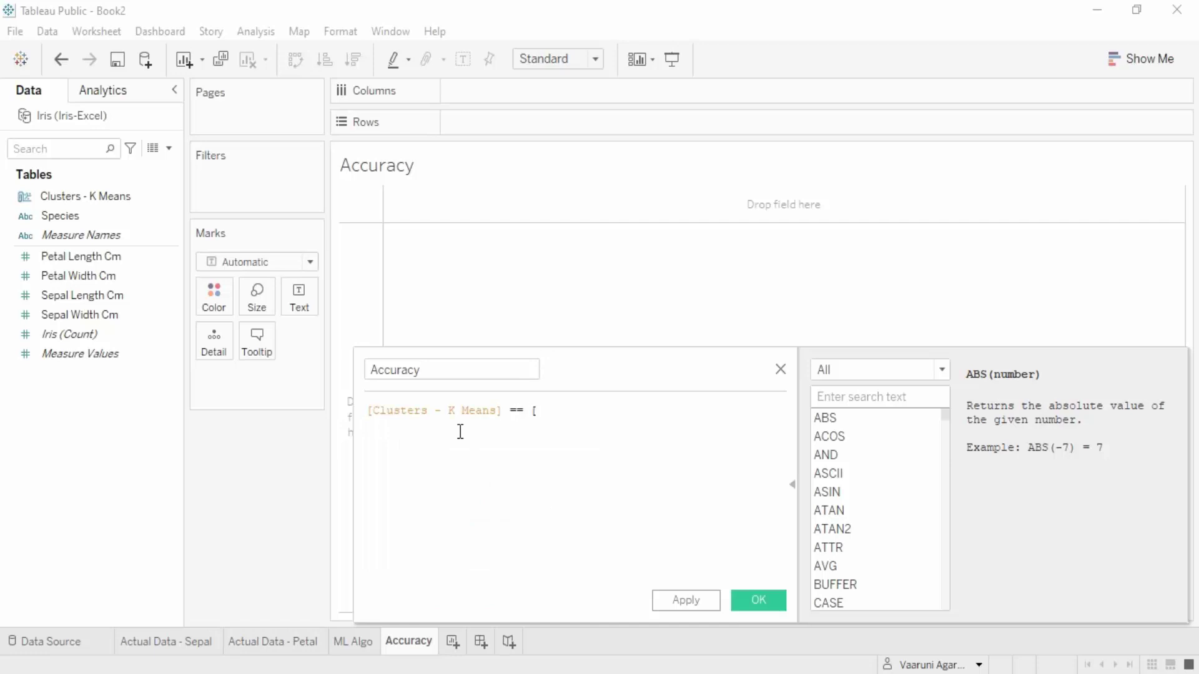
text(S)
key(Down)
key(Down)
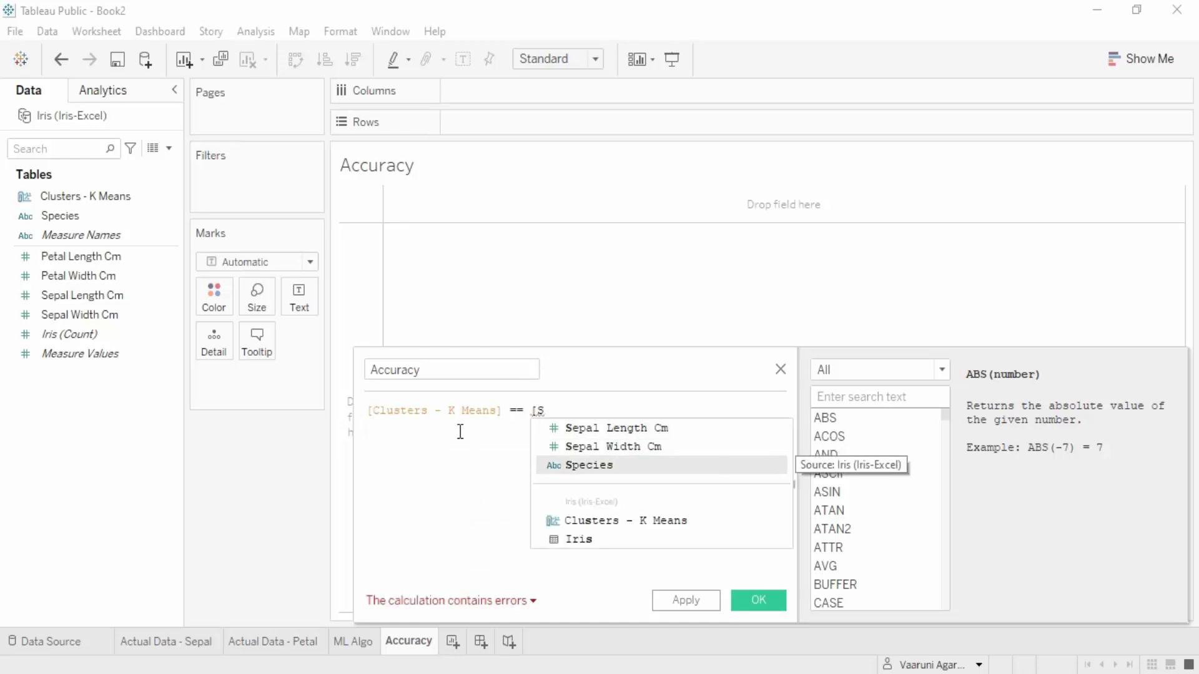
key(Return)
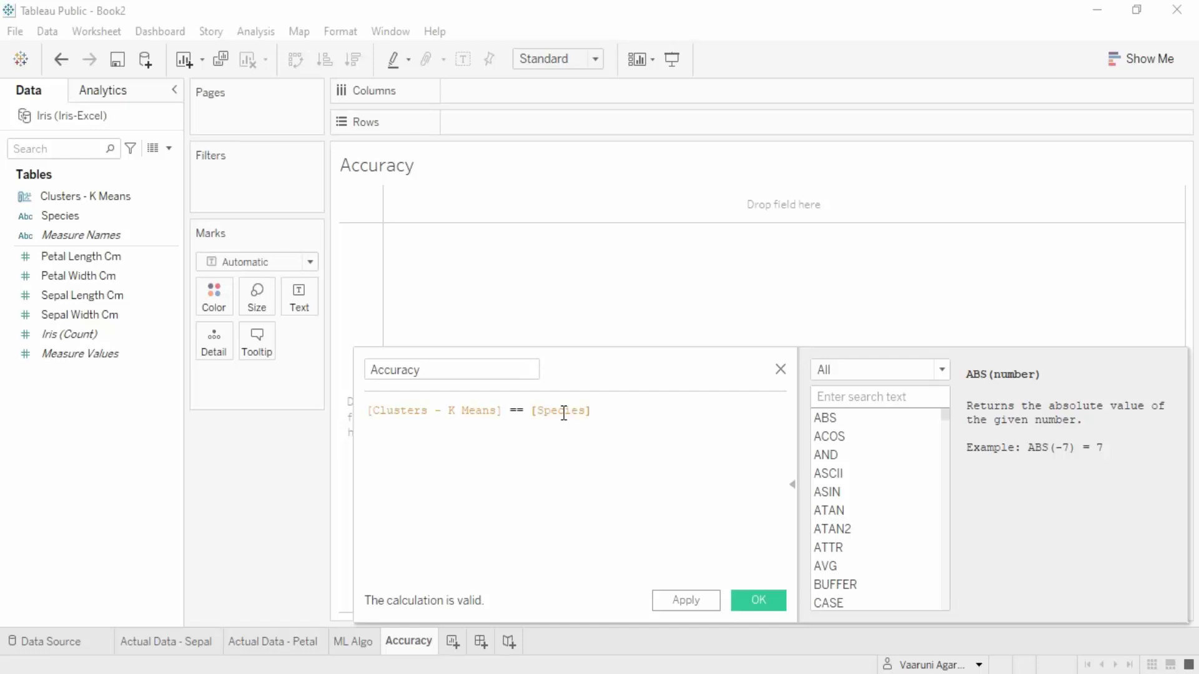
click(713, 598)
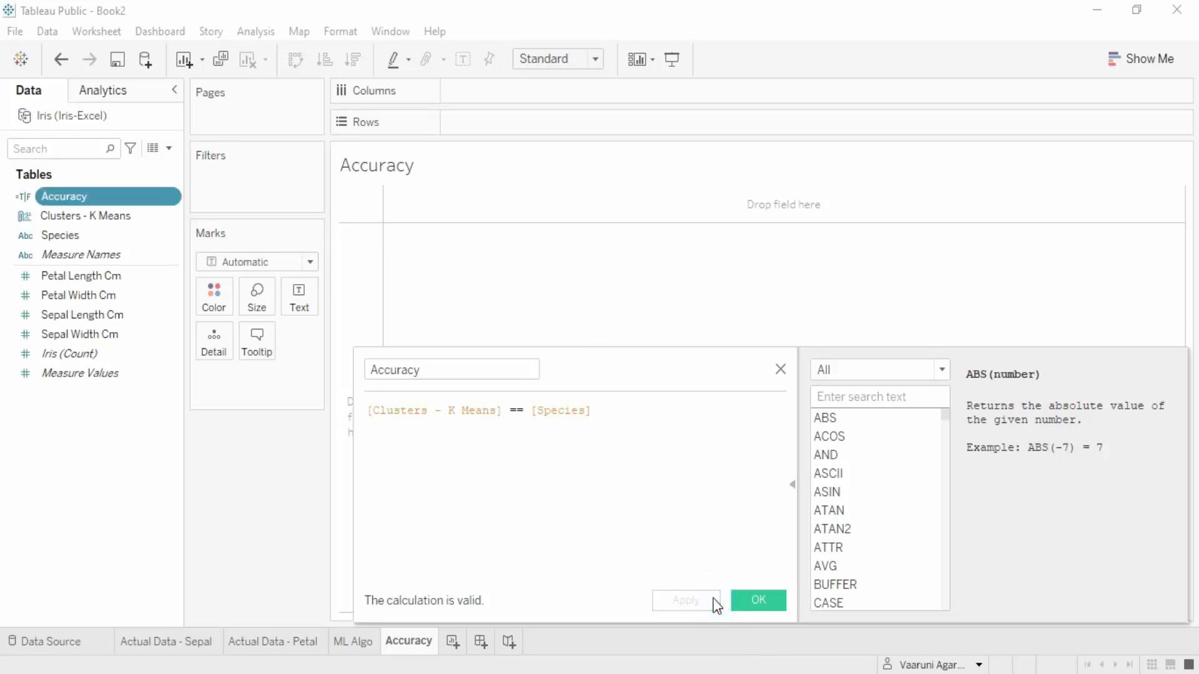
click(763, 598)
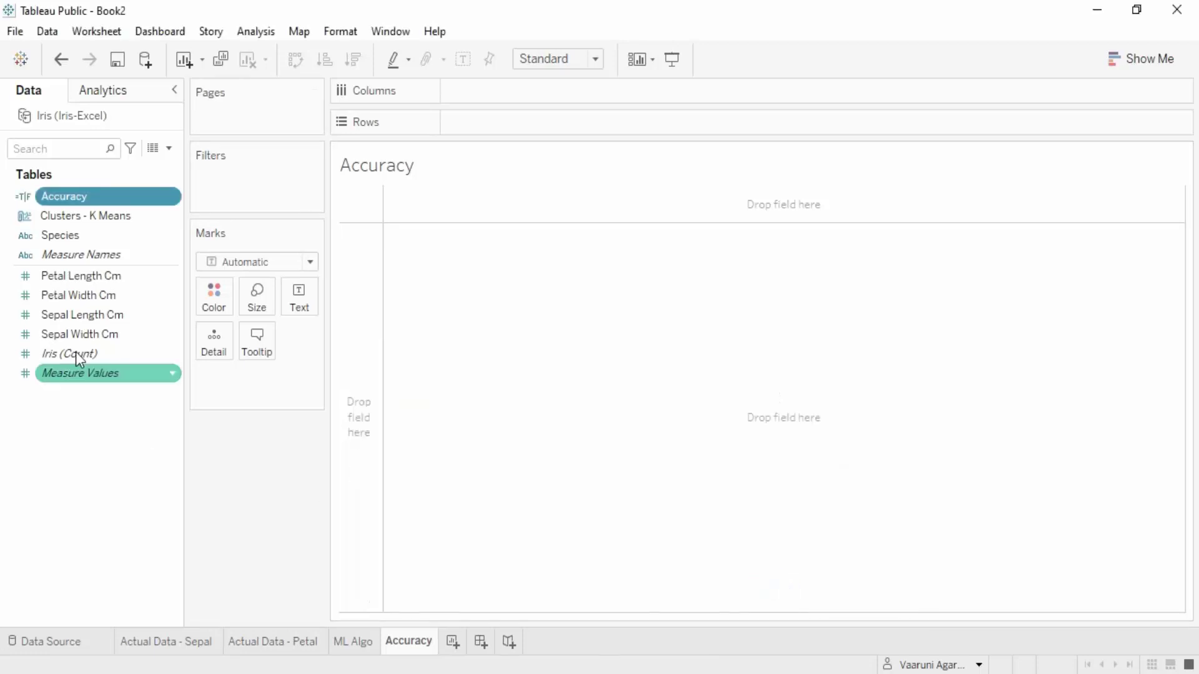
Step: Build a text table with Accuracy on the rows and the Iris count as the displayed text
double_click(95, 197)
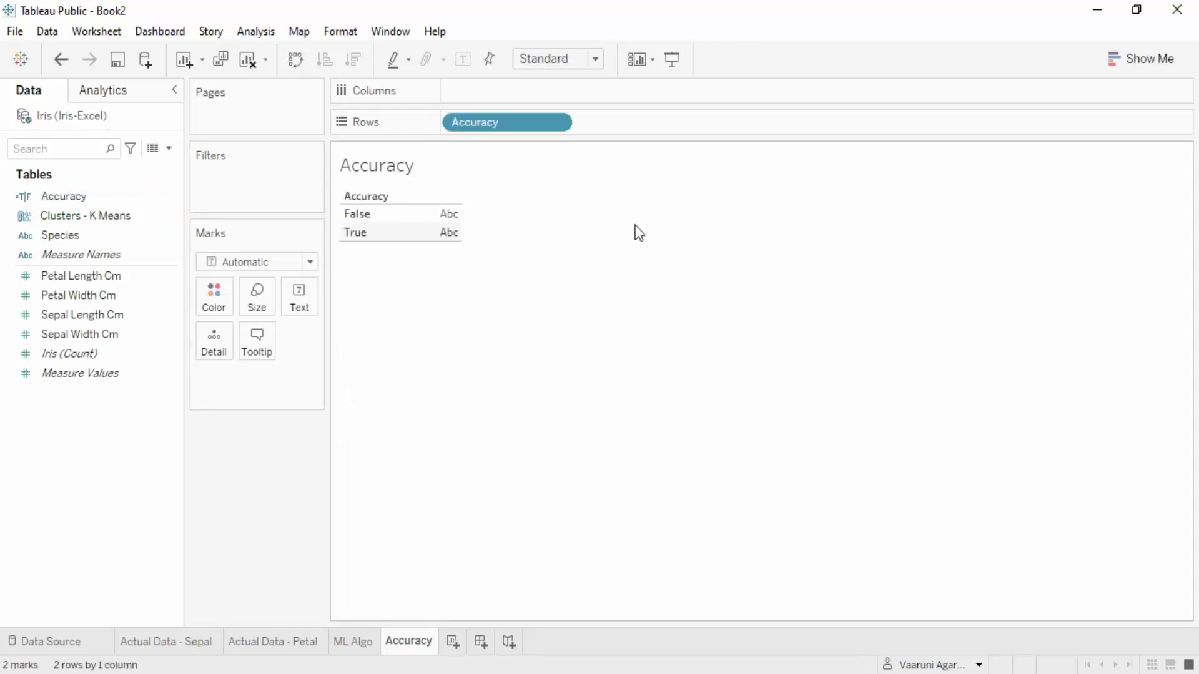
click(367, 216)
click(67, 297)
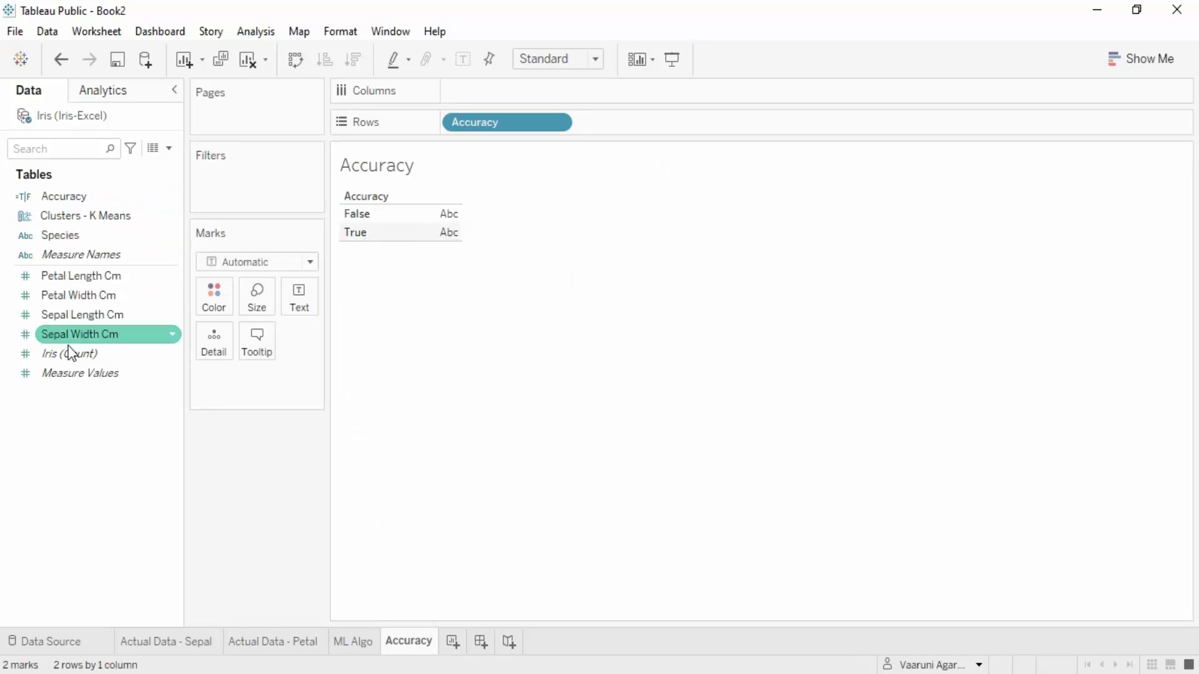
drag(66, 357, 301, 315)
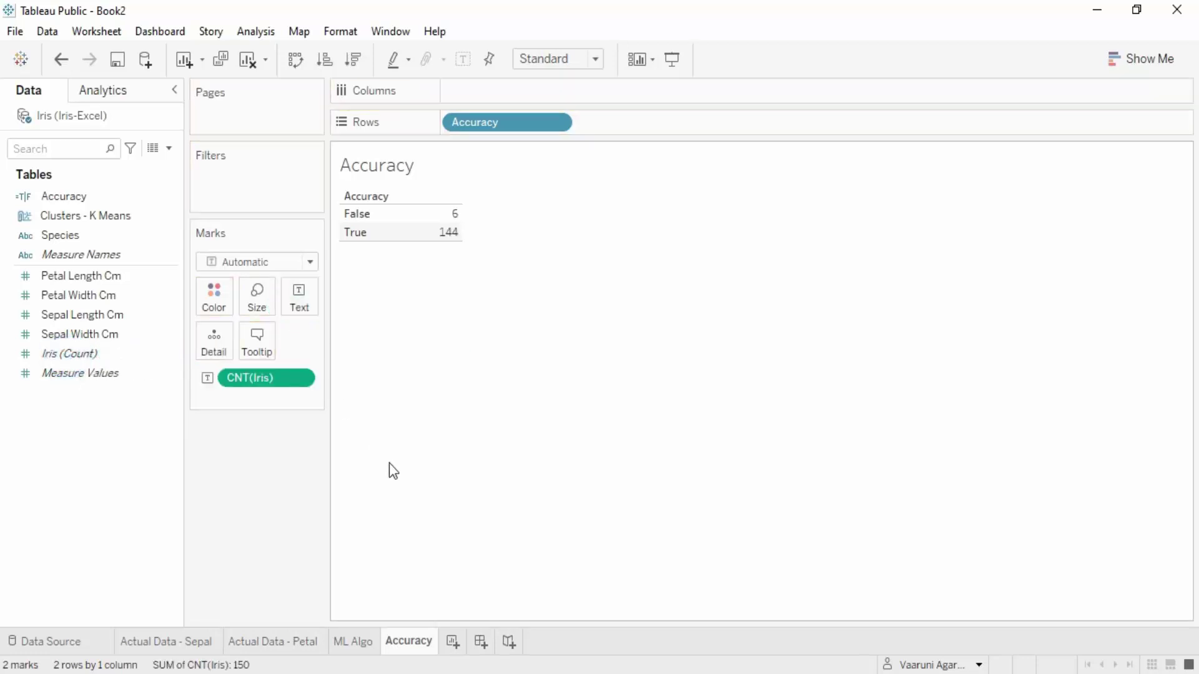
Step: Show the Iris count as Percent of Total using a quick table calculation
mouse_move(449, 245)
click(302, 379)
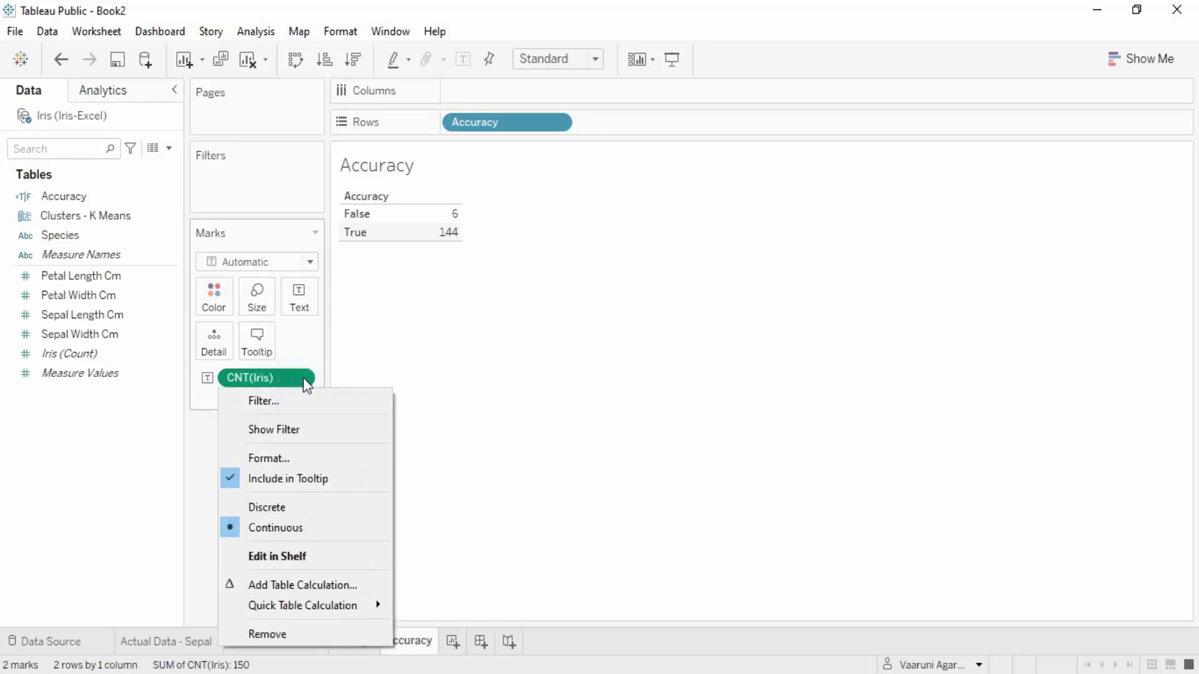
mouse_move(325, 606)
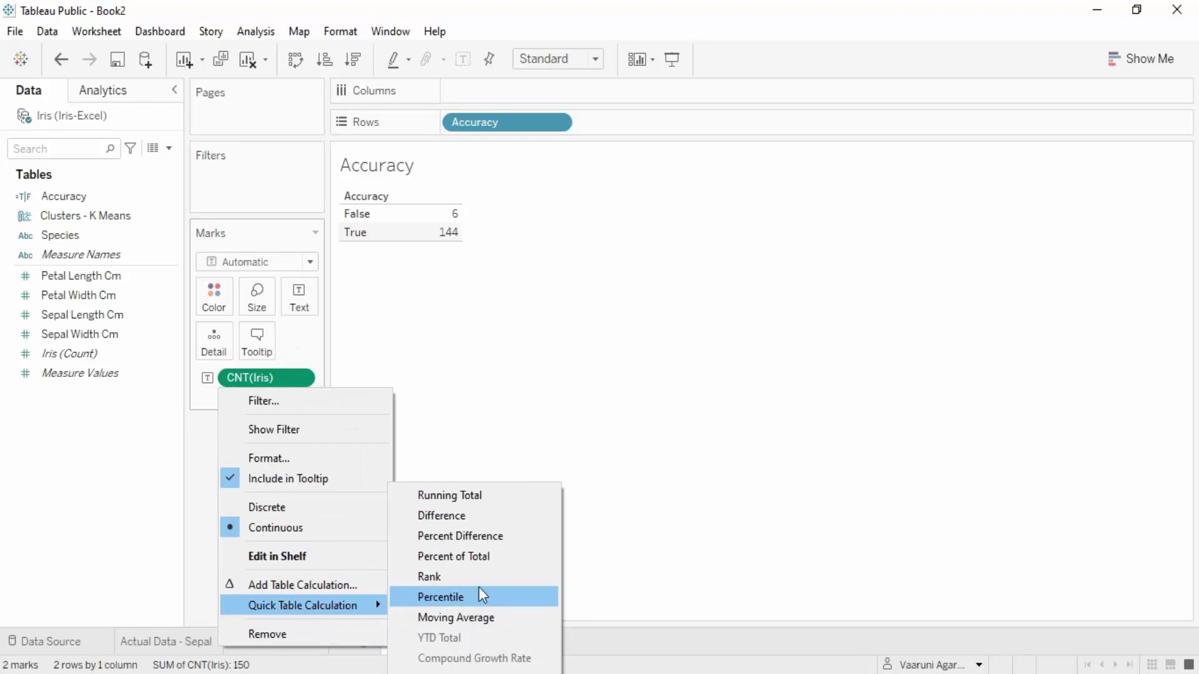
click(480, 565)
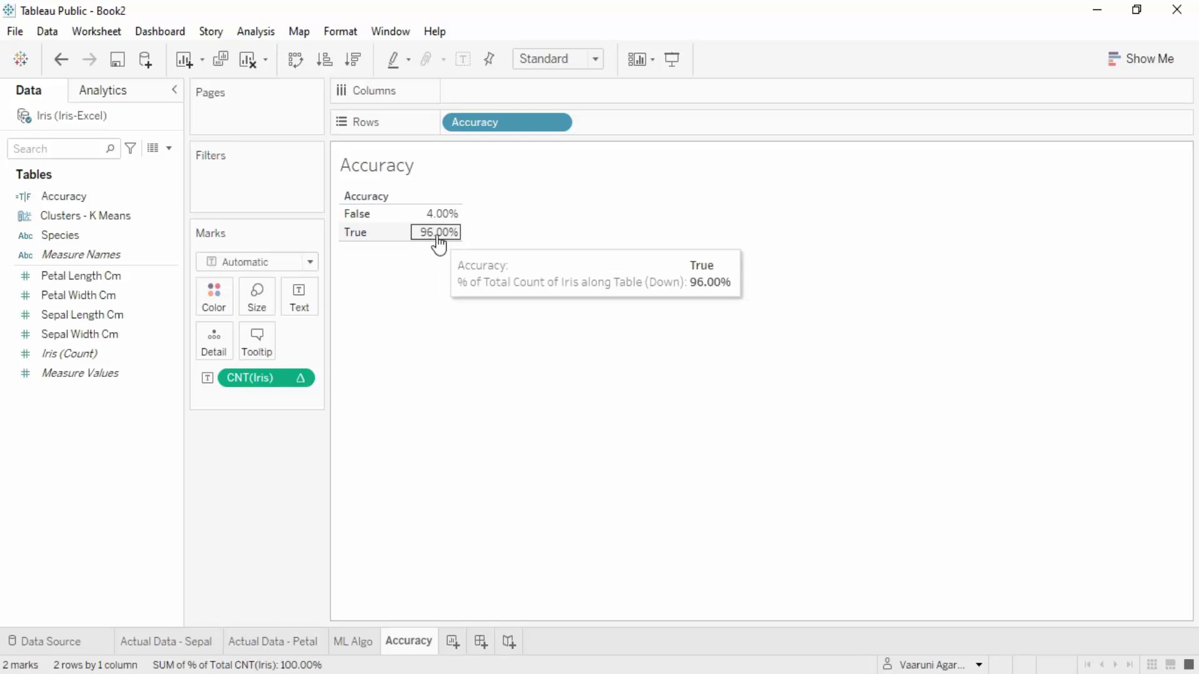
Step: Try filtering the Accuracy sheet to only the True value, and undo the filter
drag(63, 198, 219, 186)
click(434, 207)
click(761, 574)
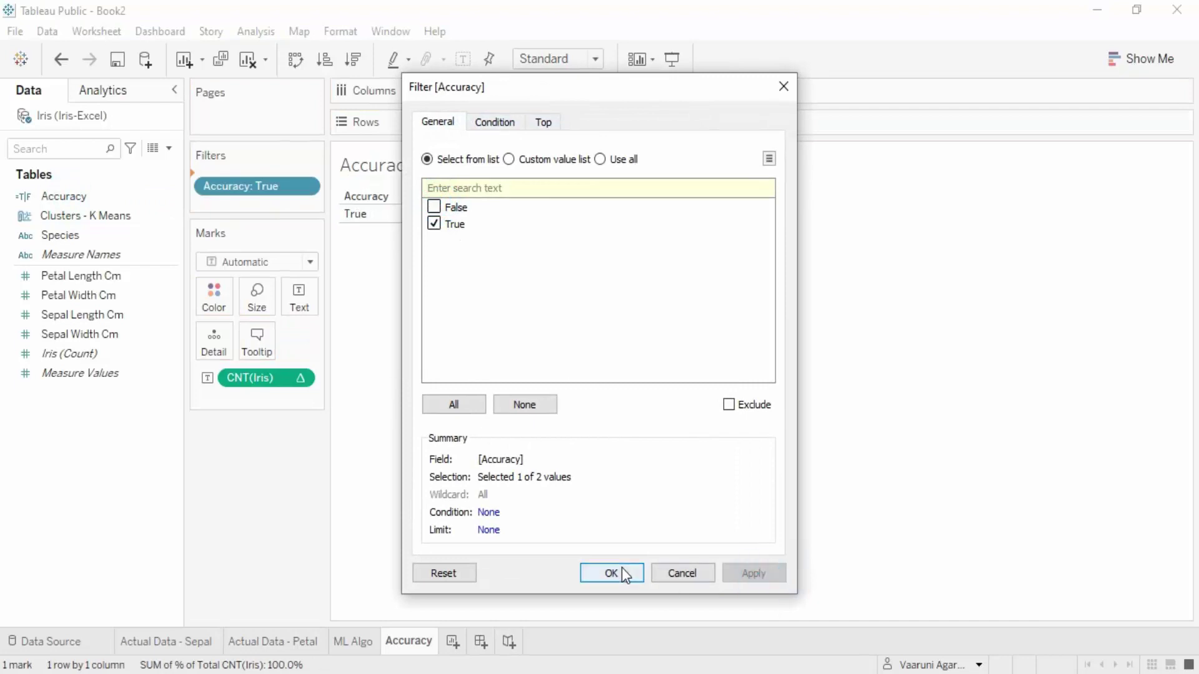
click(615, 573)
click(532, 126)
click(583, 258)
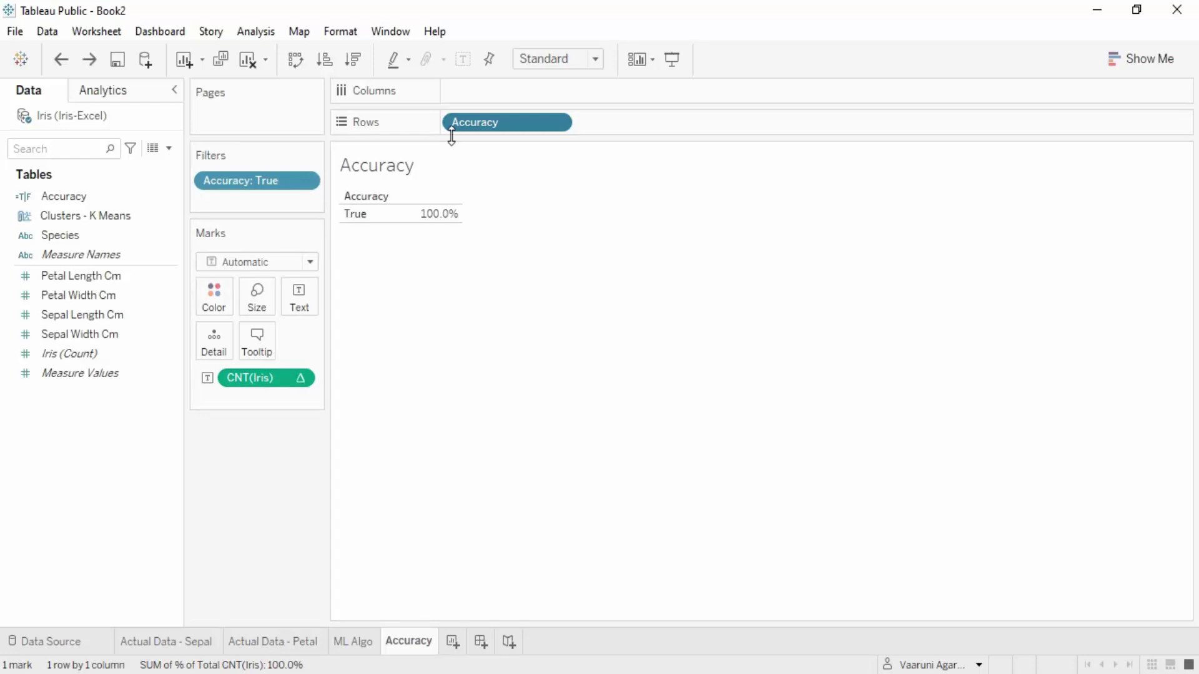
key(ctrl+z)
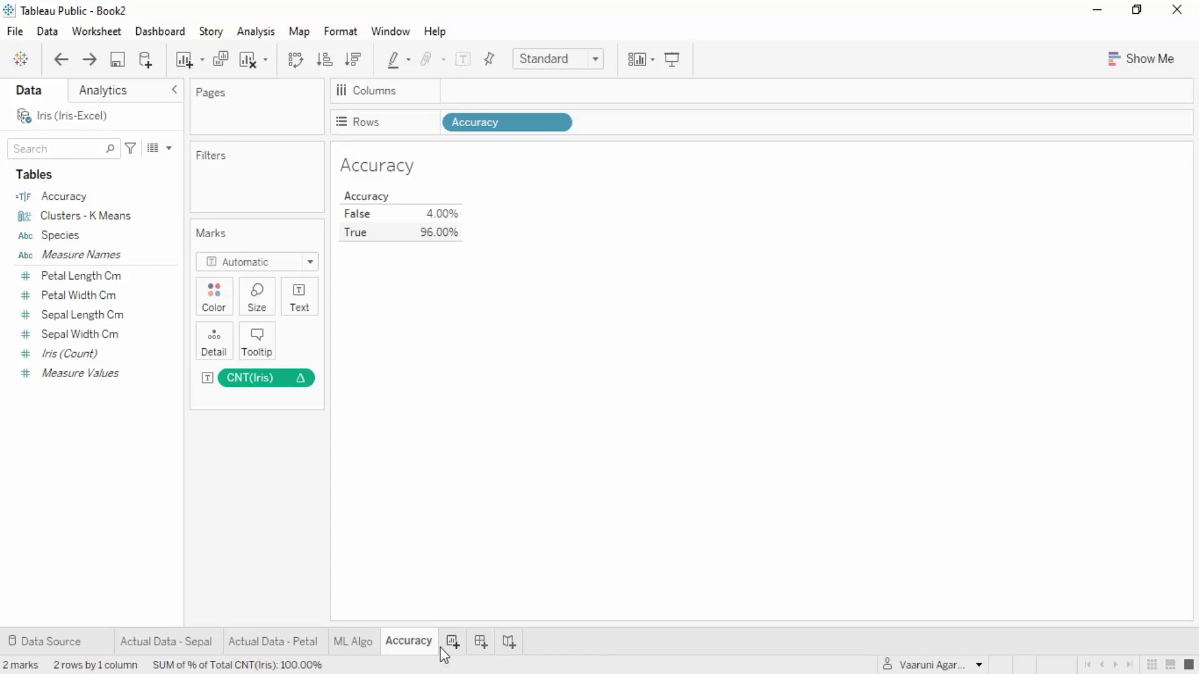
Step: Create a new dashboard and set its size to Automatic
click(484, 647)
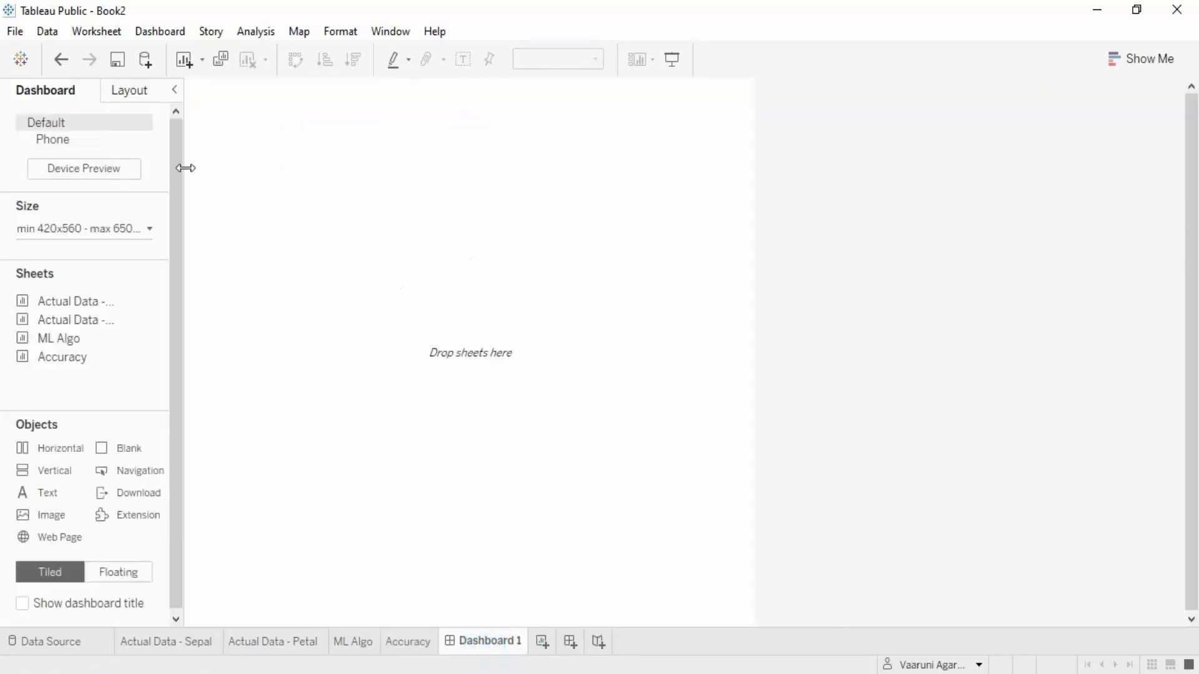
click(113, 230)
click(107, 261)
click(94, 289)
click(393, 297)
Step: Place the Actual Data - Petal sheet on the dashboard with the ML Algo sheet beside it on its right
mouse_move(50, 318)
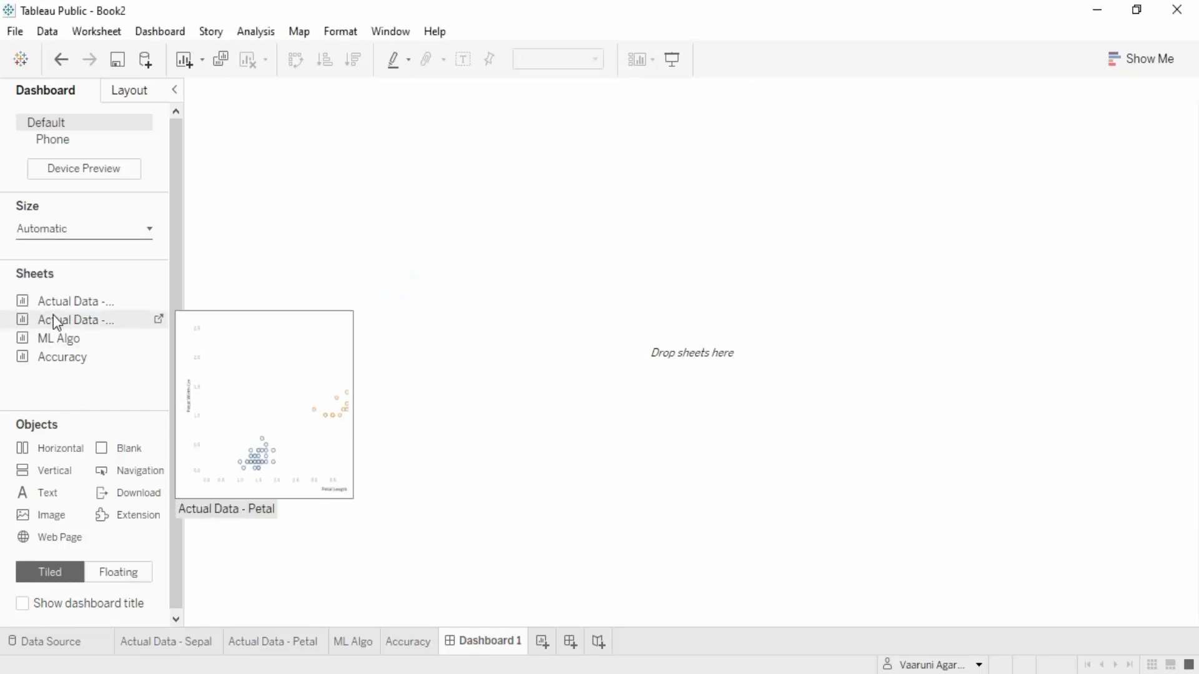
drag(64, 318, 336, 284)
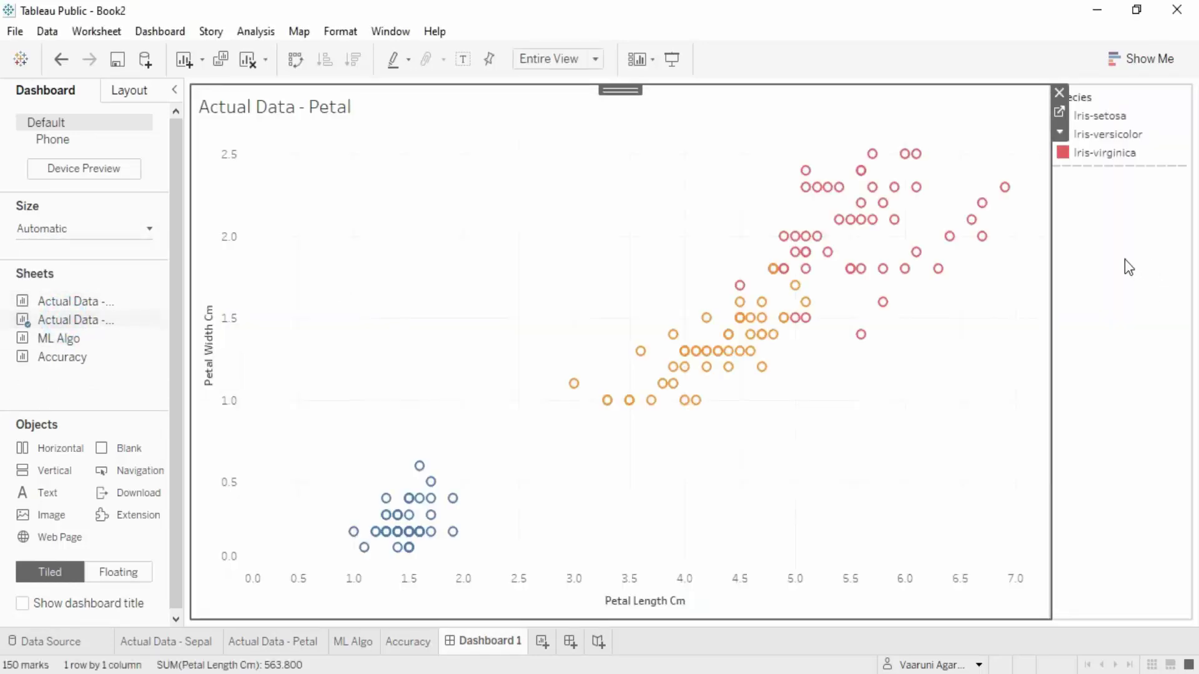
mouse_move(77, 308)
mouse_move(55, 339)
mouse_down()
mouse_move(262, 356)
mouse_move(882, 292)
mouse_up()
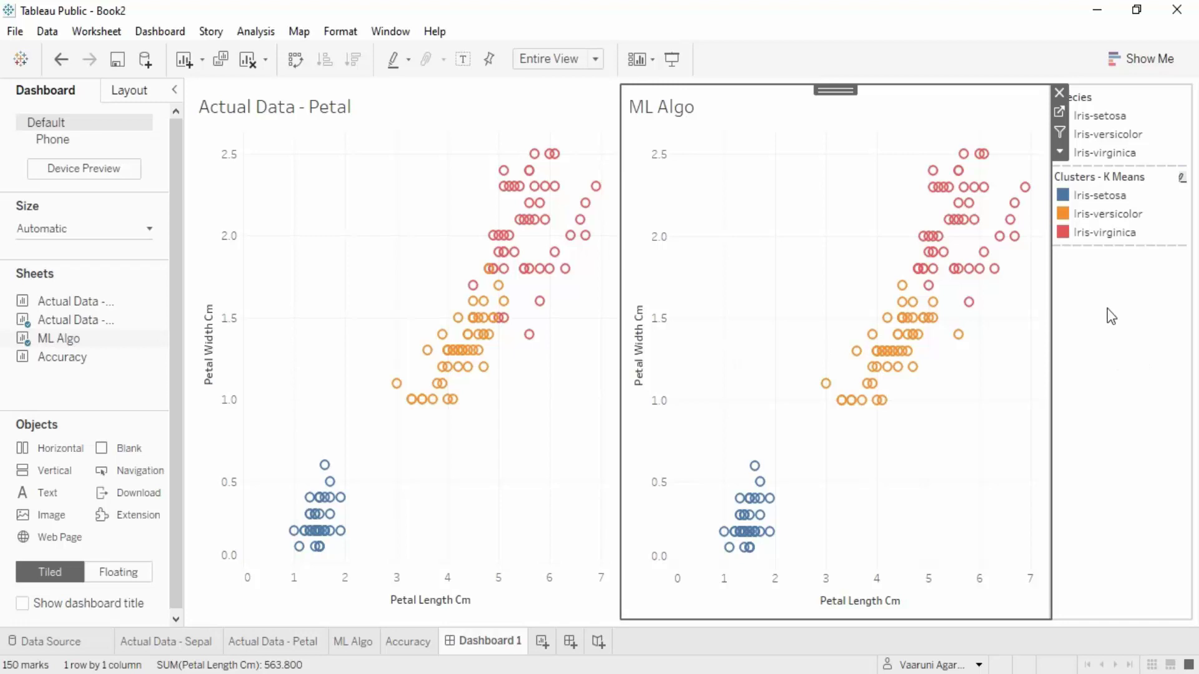
Step: Remove the Clusters - K Means legend and fit the Species legend into a narrow column between the two plots
click(1081, 178)
click(1041, 173)
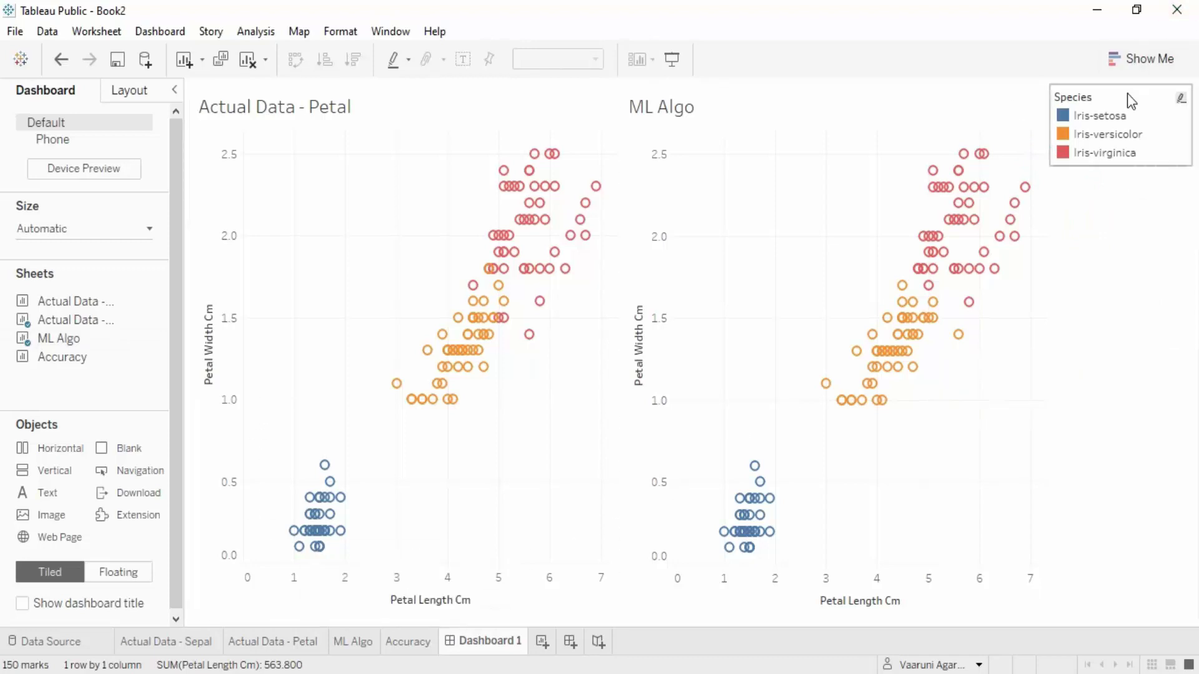
click(1118, 111)
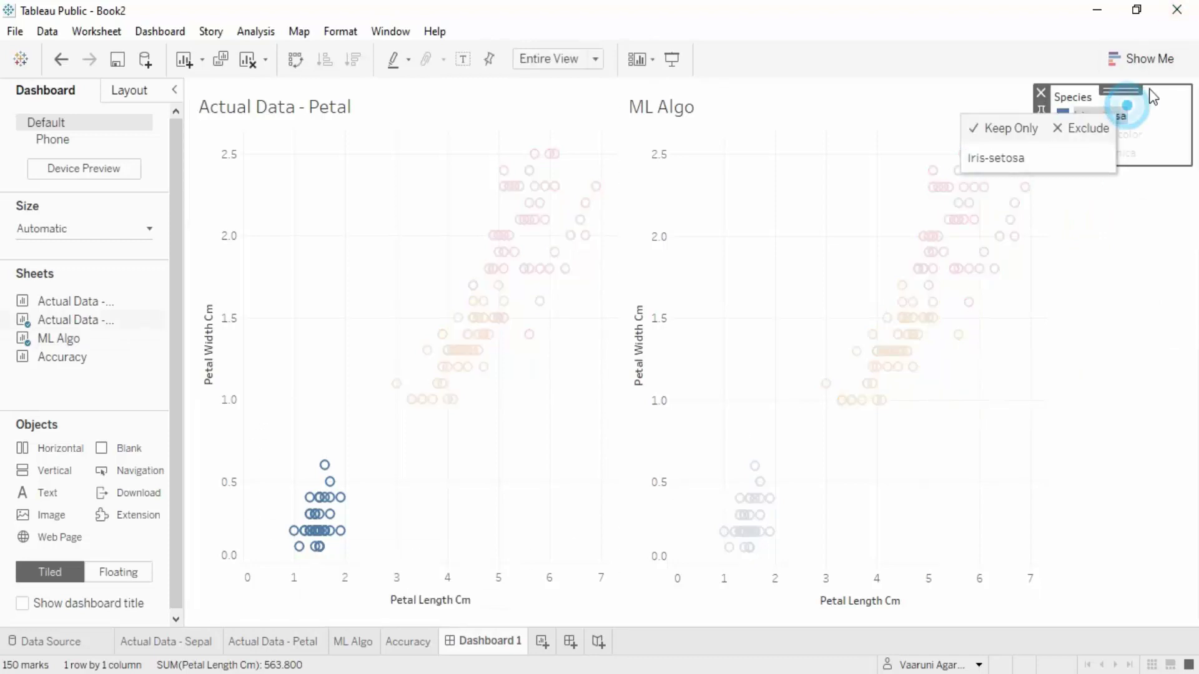
click(121, 573)
mouse_move(1122, 94)
mouse_down()
mouse_move(533, 142)
mouse_move(650, 121)
mouse_move(1121, 103)
mouse_move(637, 126)
mouse_move(618, 140)
mouse_up()
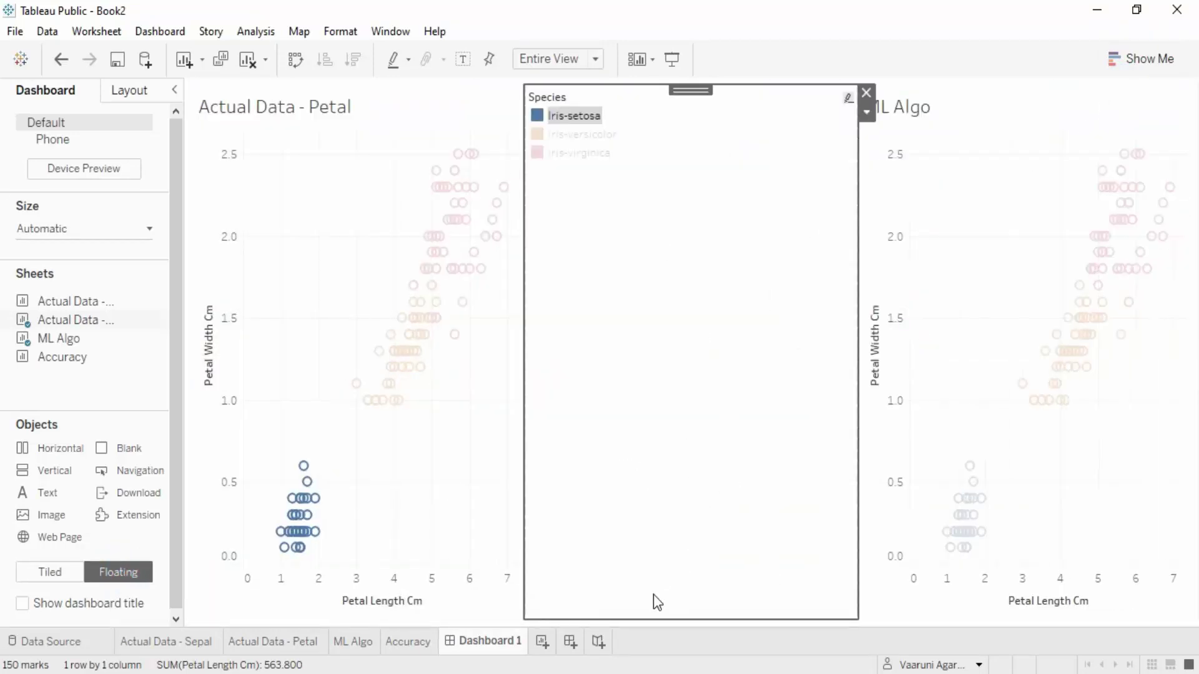
click(859, 359)
drag(859, 359, 636, 350)
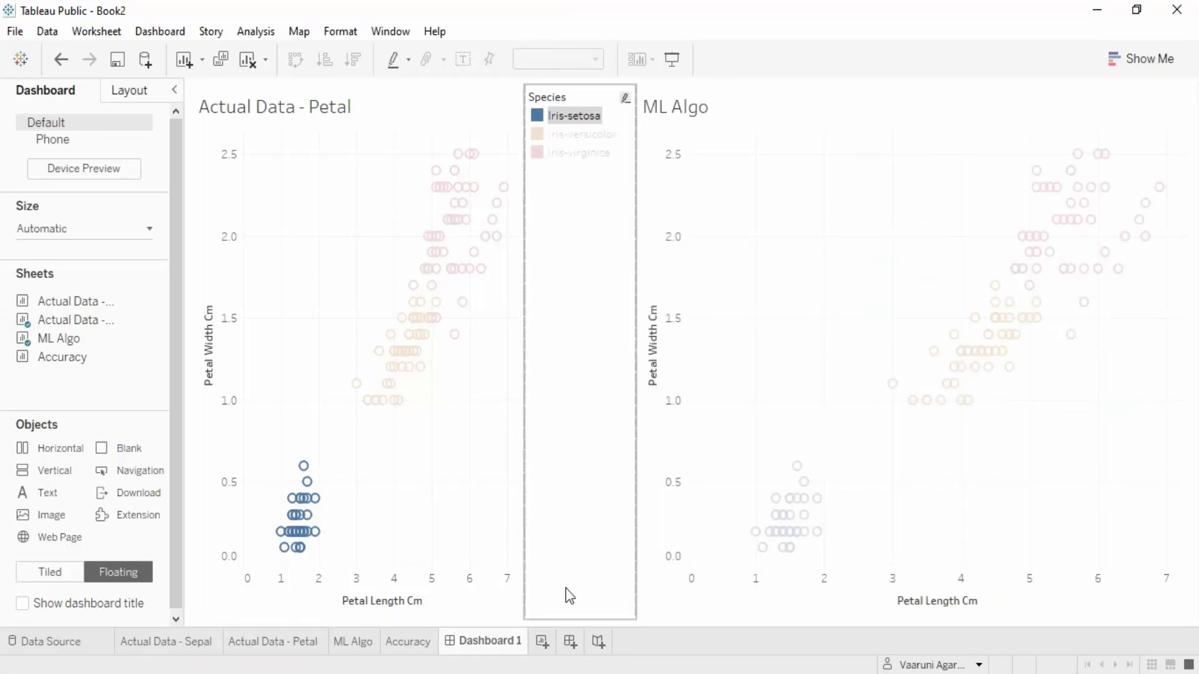
click(913, 399)
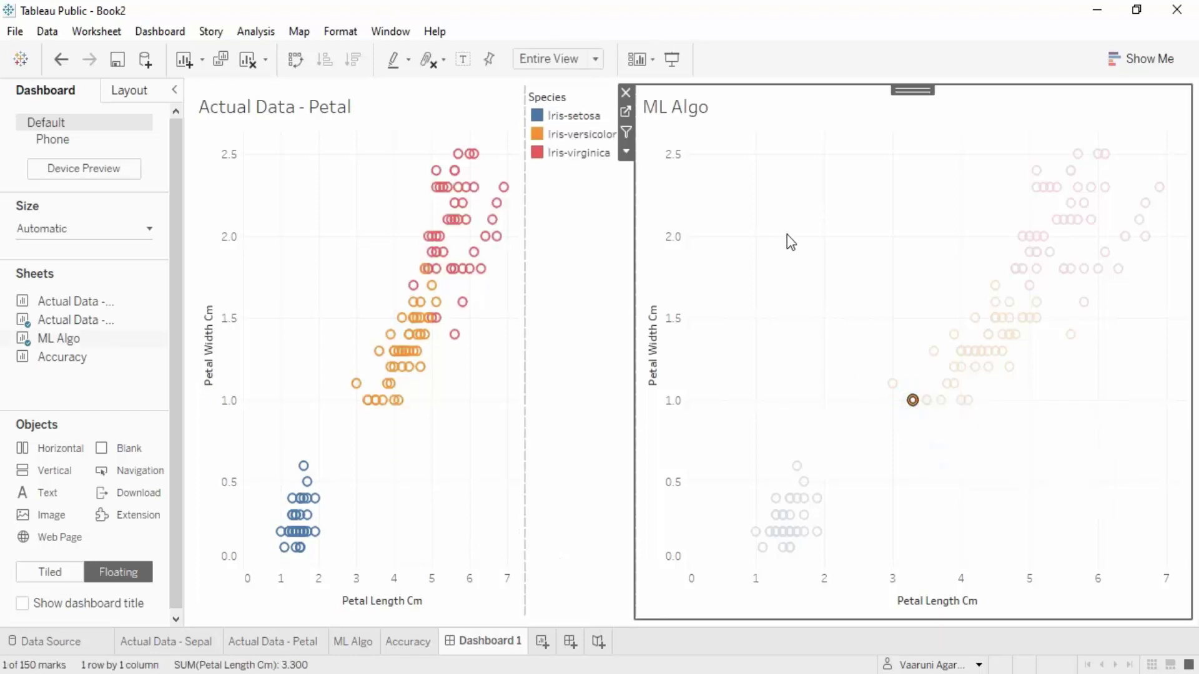
click(791, 242)
Step: Add the Accuracy sheet to the dashboard as a floating object, narrowed to fit beneath the Species legend
mouse_move(63, 367)
drag(63, 367, 452, 219)
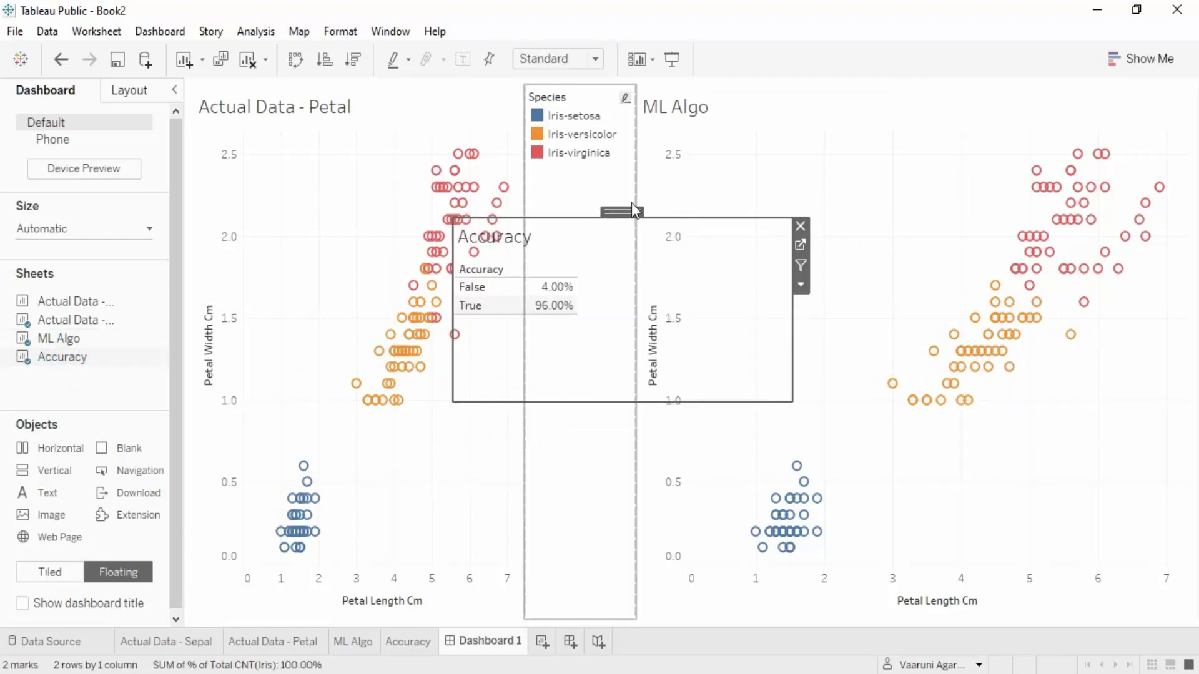
drag(603, 212, 704, 171)
drag(874, 283, 646, 305)
drag(534, 289, 511, 294)
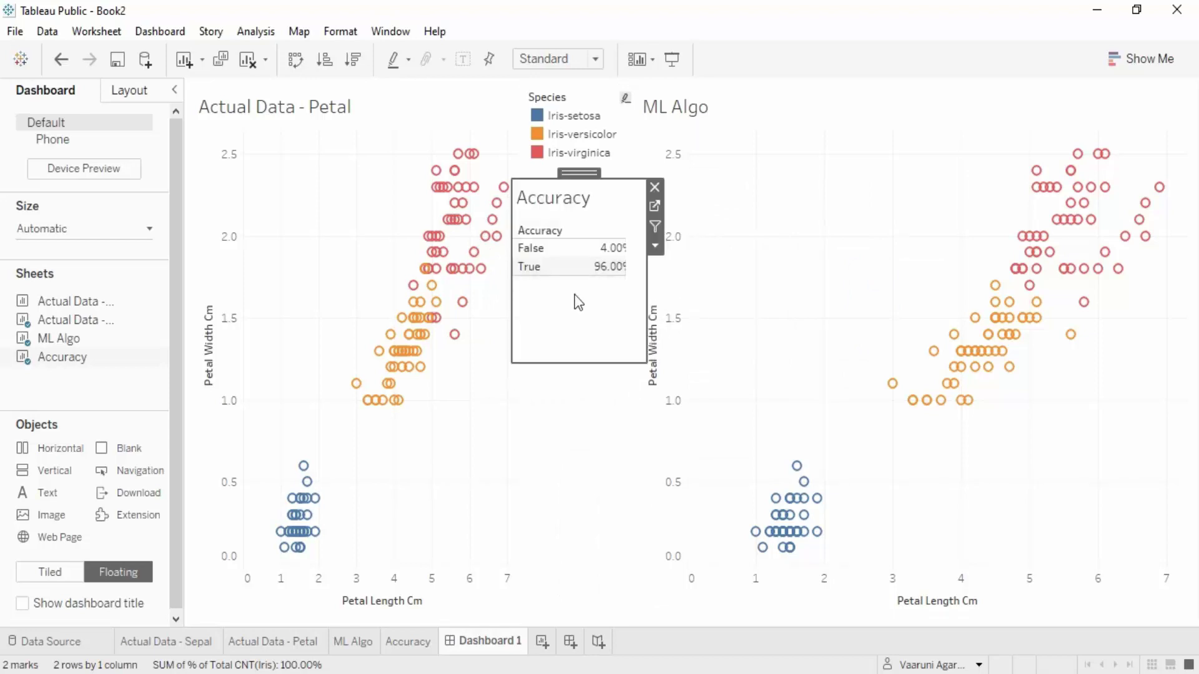
mouse_move(648, 315)
mouse_down()
mouse_move(659, 324)
mouse_move(647, 312)
mouse_up()
click(642, 466)
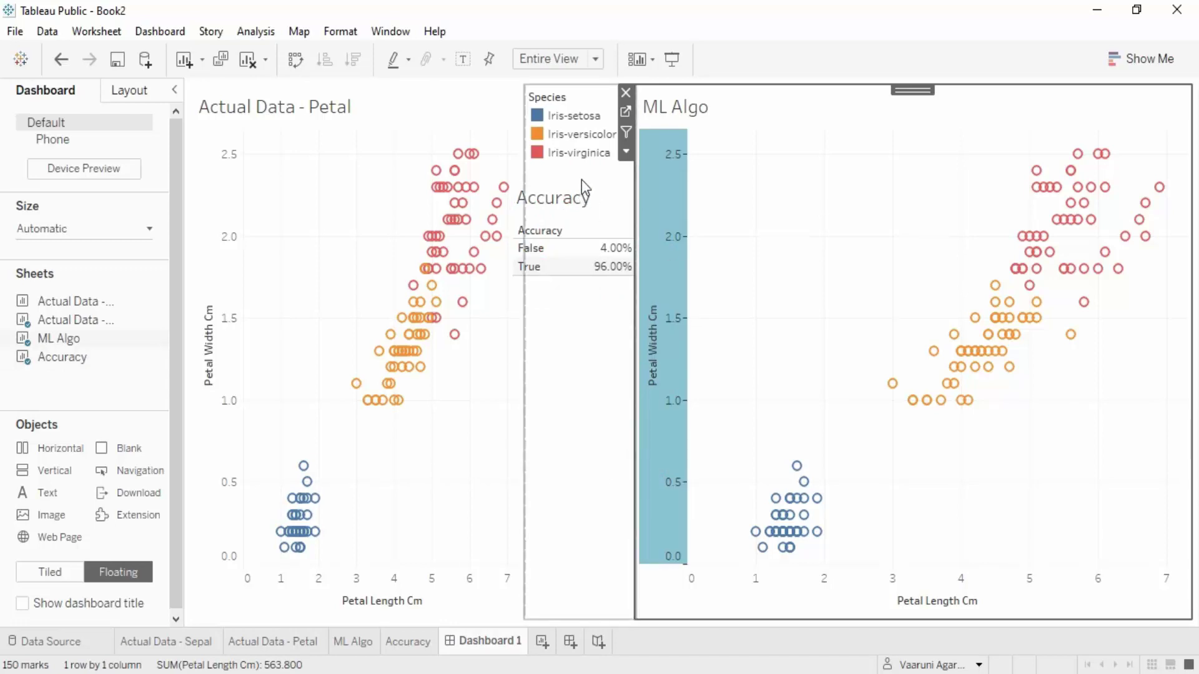
Step: Align the floating Accuracy table with the Species legend and adjust its width so the percentages show in full
click(601, 182)
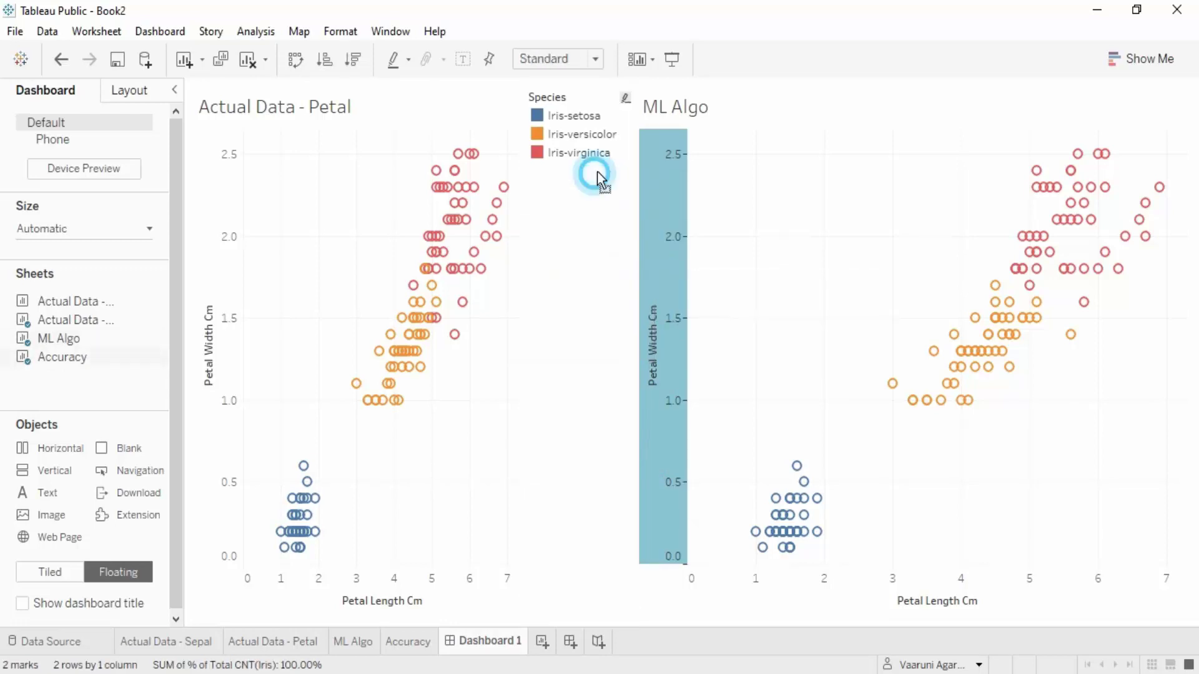
click(575, 433)
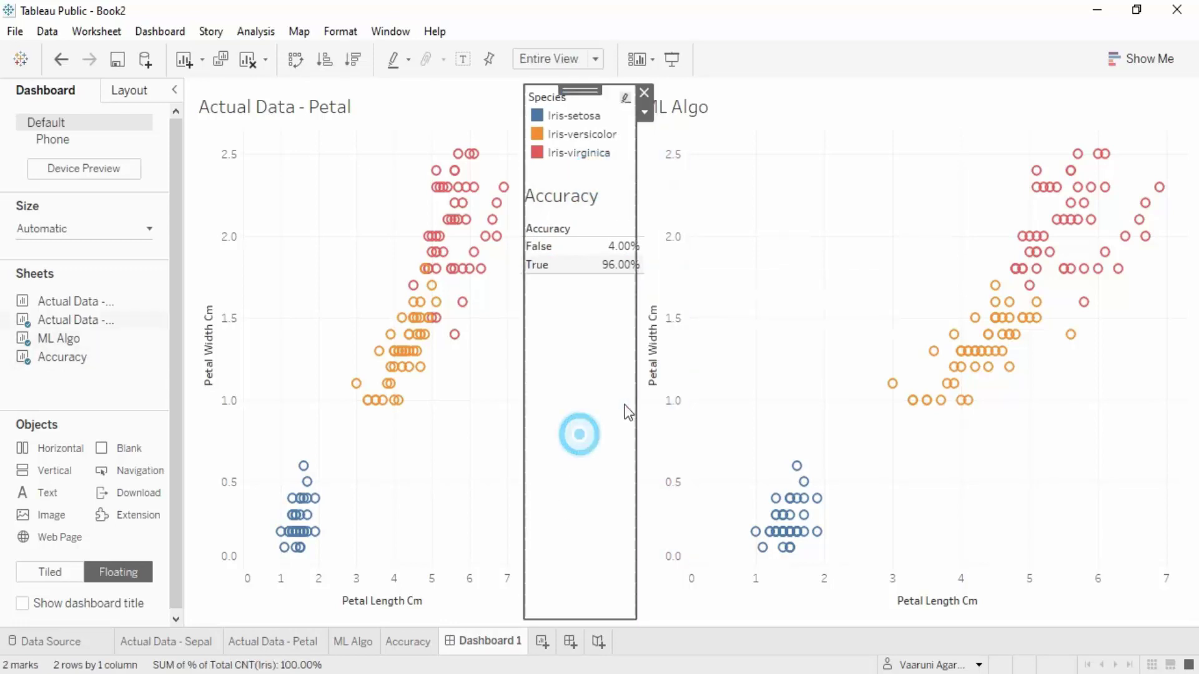
click(610, 187)
drag(662, 265, 636, 266)
click(618, 460)
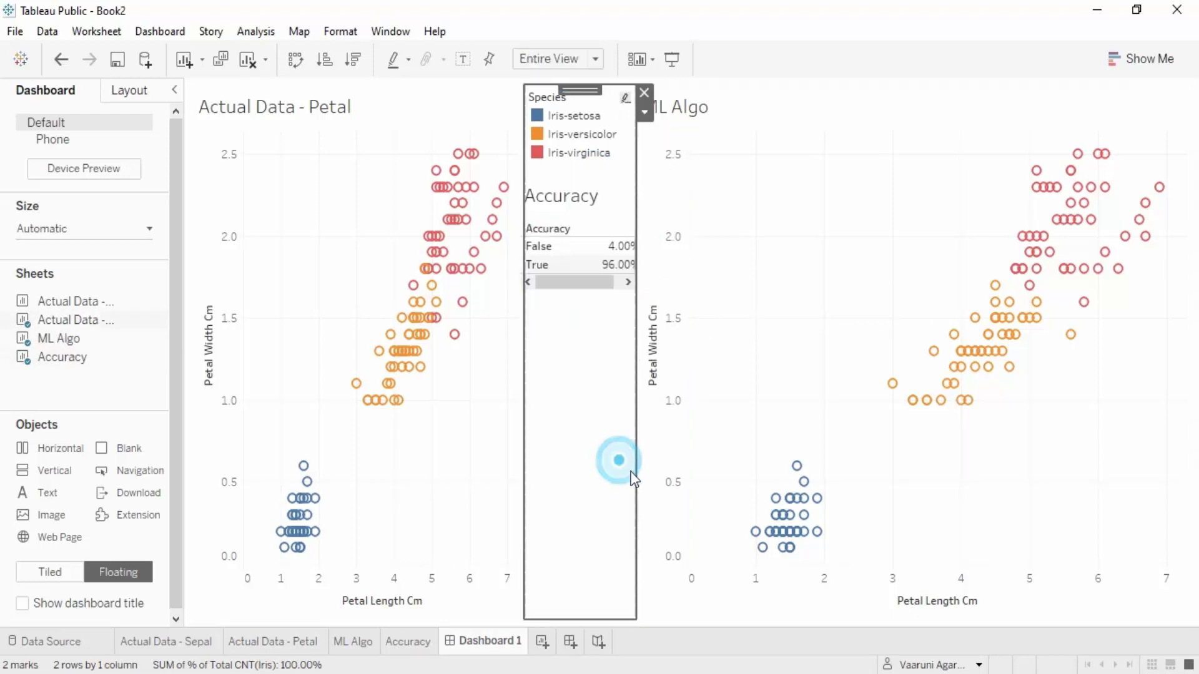
click(591, 281)
drag(637, 270, 653, 271)
click(585, 405)
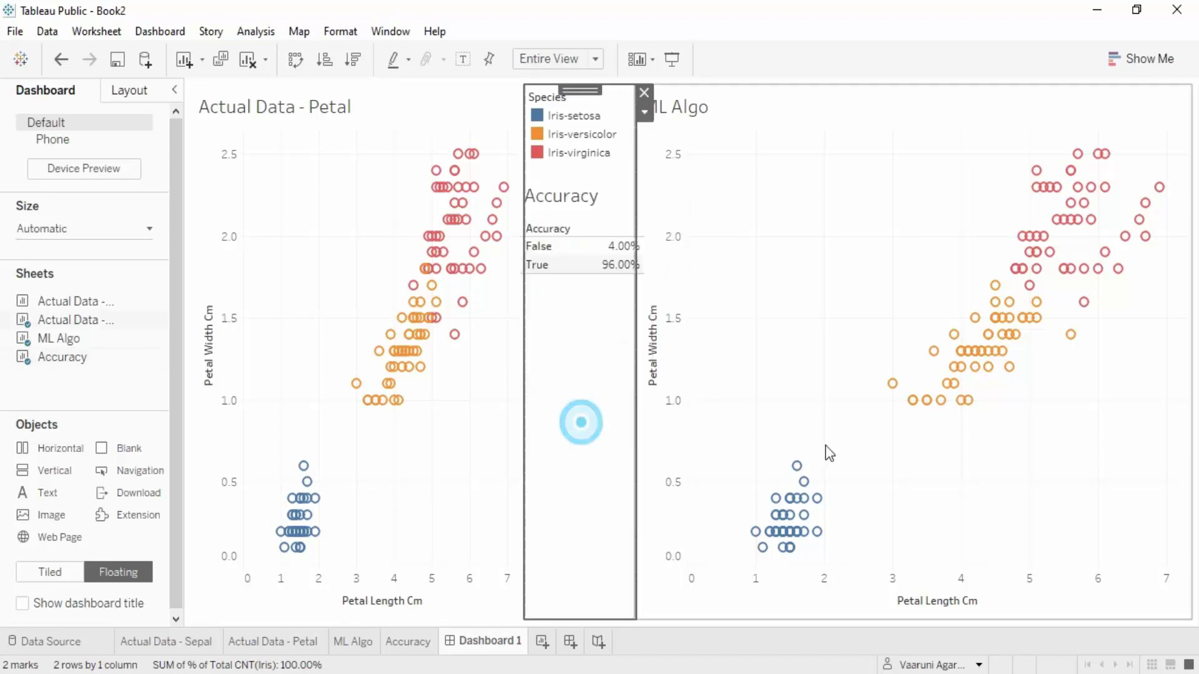
Step: View the dashboard in presentation mode, examine the Accuracy table beside the plots, and return to editing
click(672, 58)
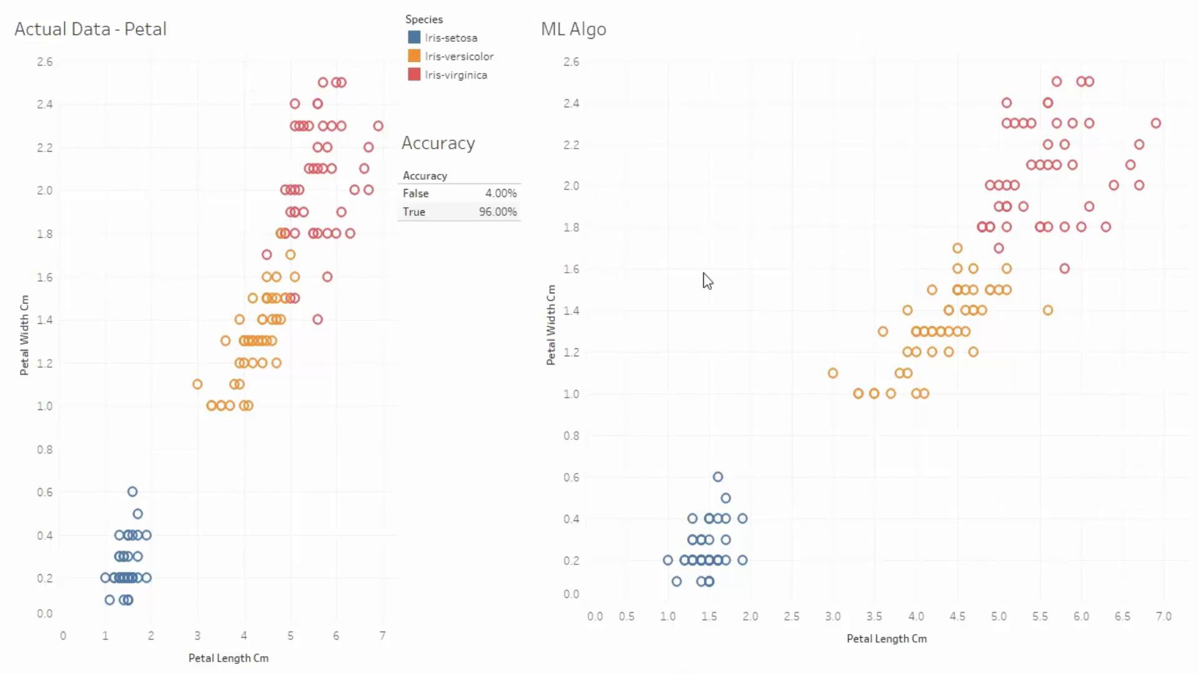
mouse_move(478, 220)
click(1119, 666)
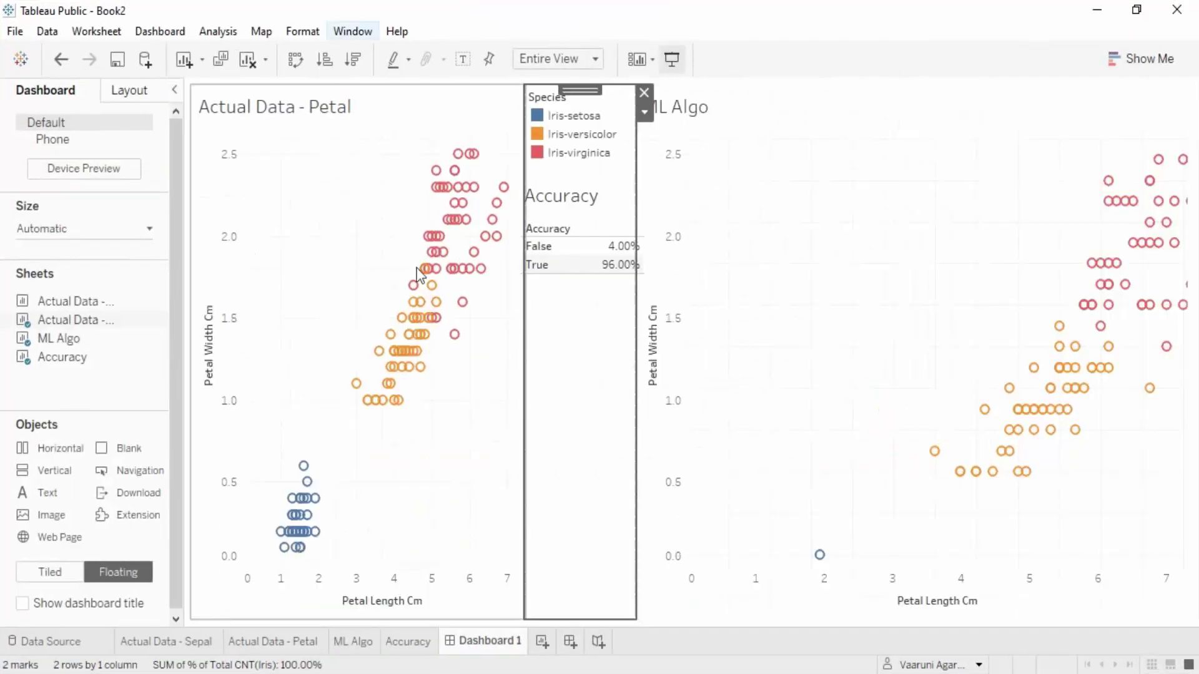
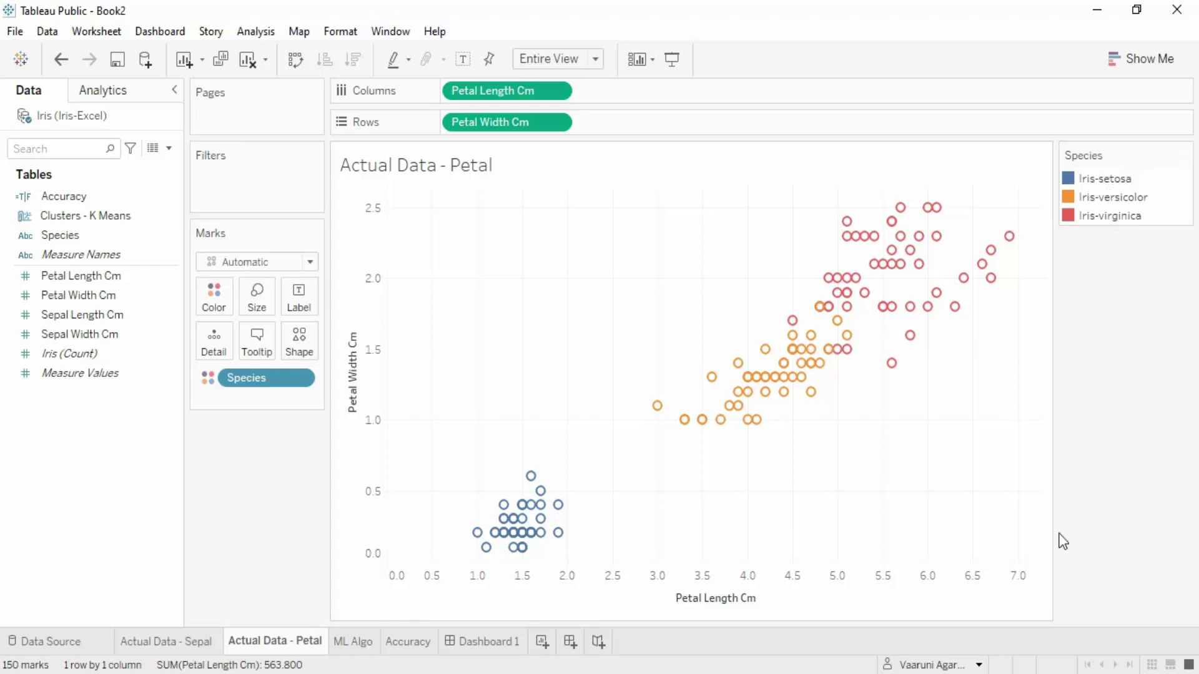
Step: Try assigning Clusters - K Means to the mark shapes on the ML Algo sheet, and remove it again
click(369, 649)
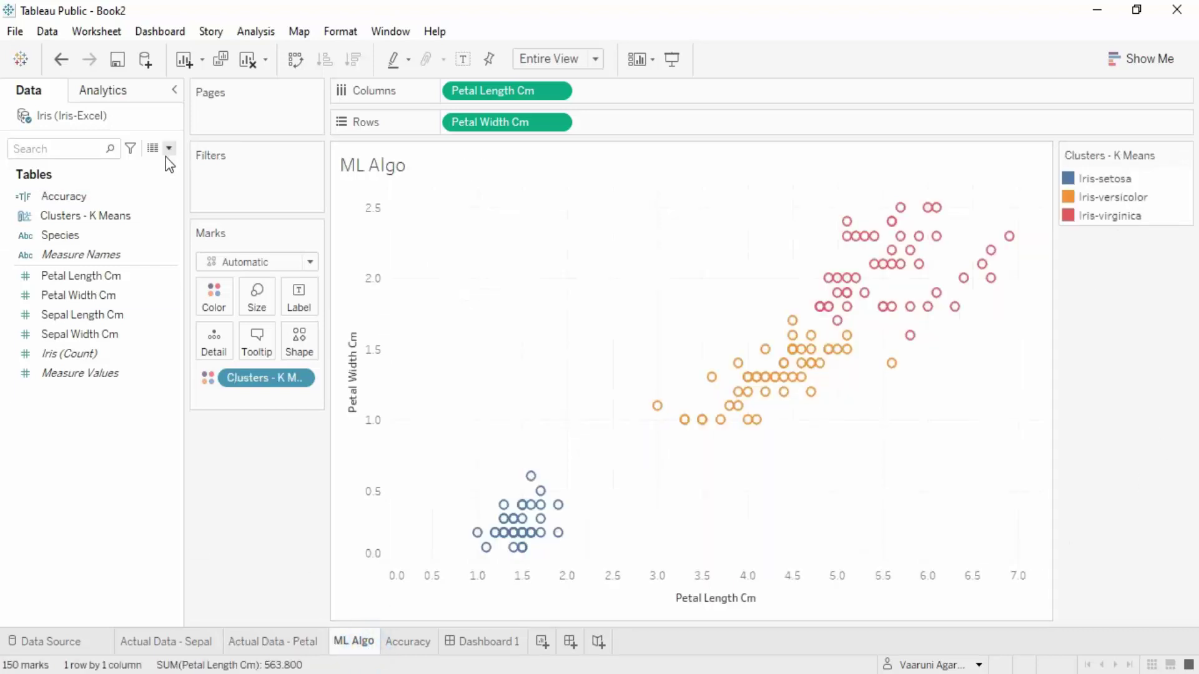
drag(75, 215, 293, 340)
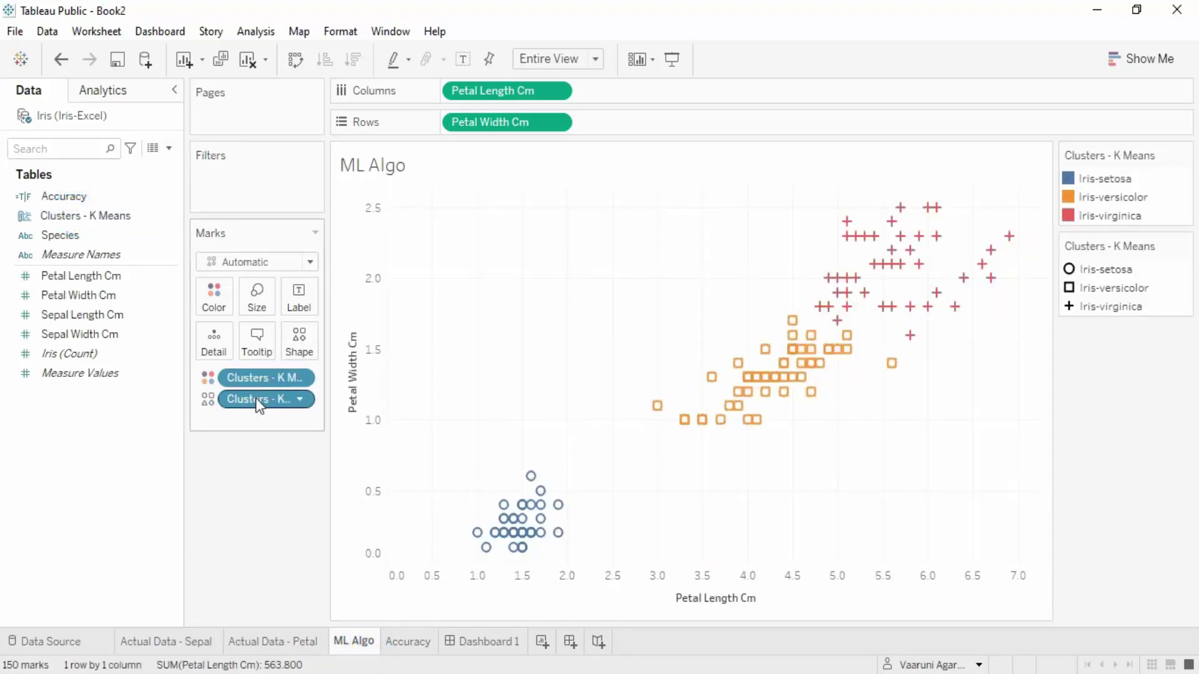
drag(262, 399, 77, 226)
Step: Rename the Iris-setosa group of the Clusters - K Means field to Setosa and apply the change
click(81, 219)
right_click(82, 219)
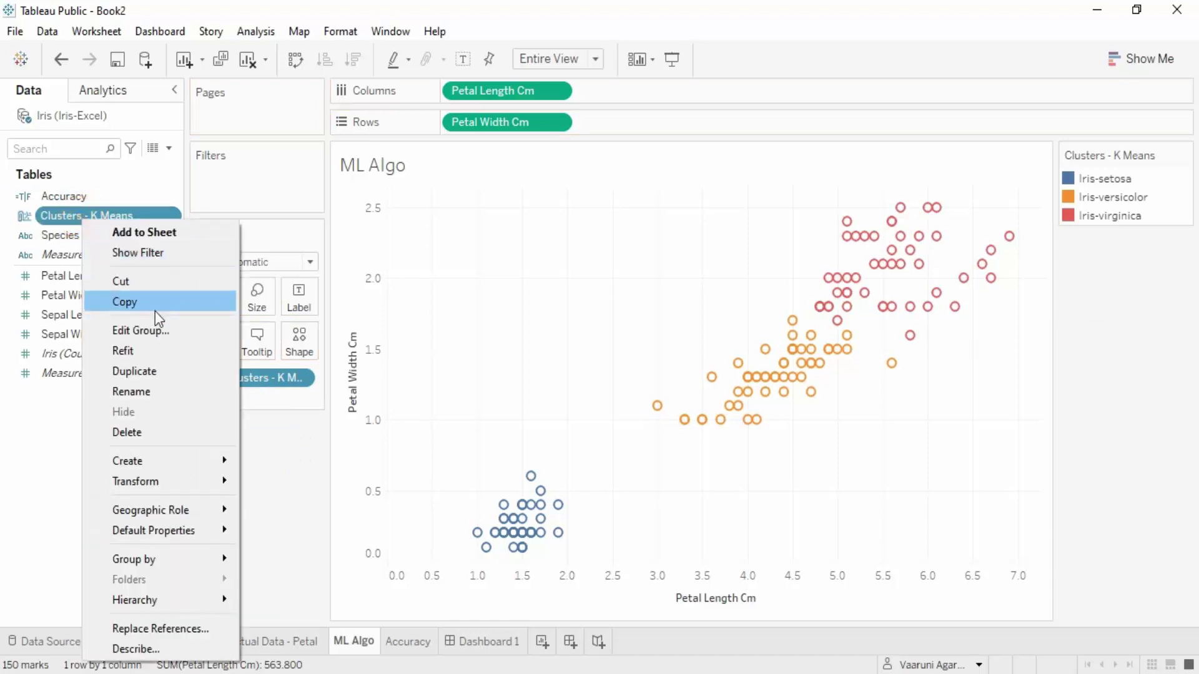
click(150, 327)
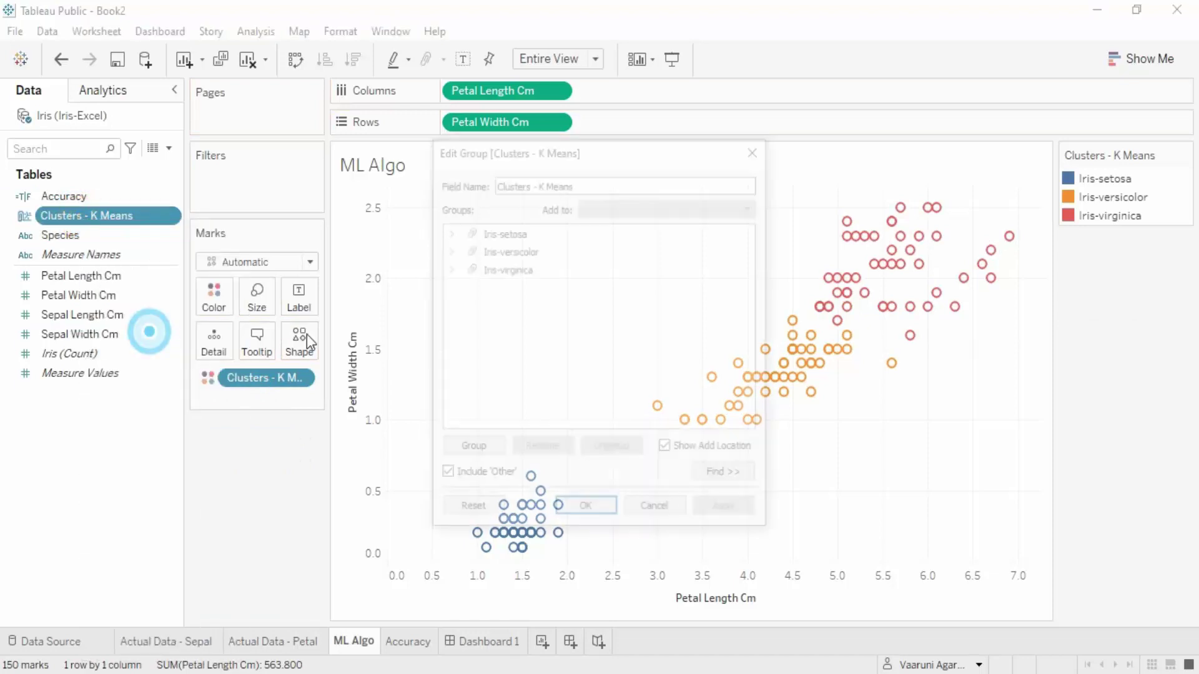
click(475, 232)
click(534, 449)
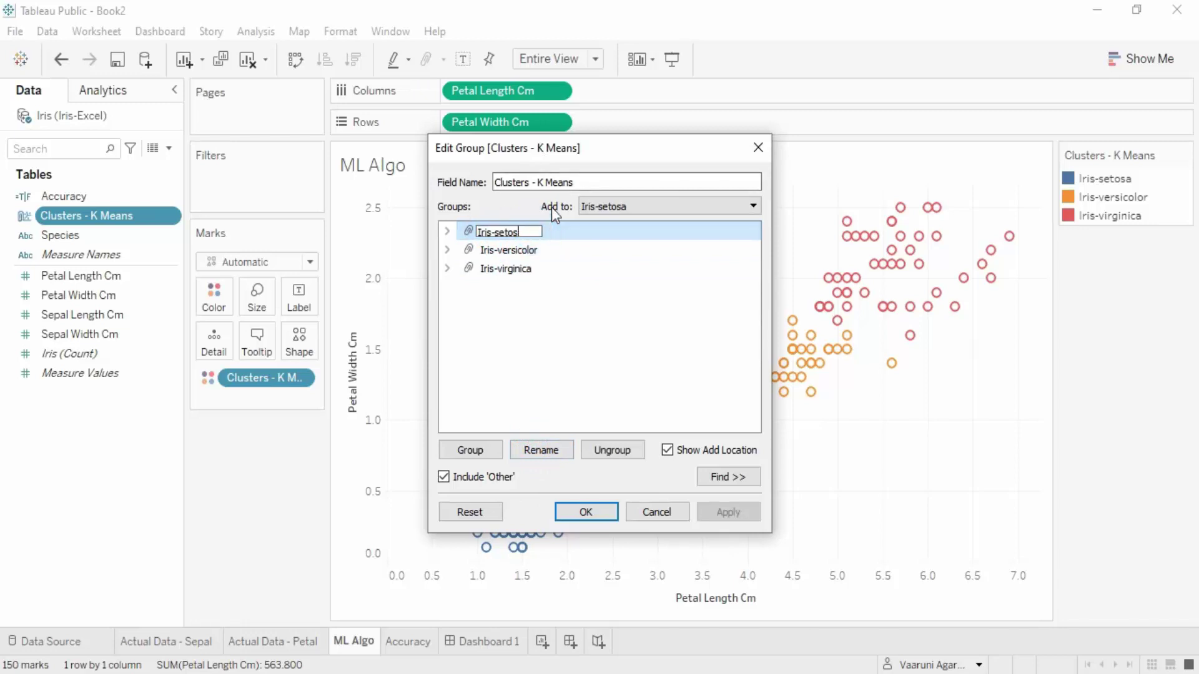
key(BackSpace)
key(BackSpace)
key(BackSpace)
key(BackSpace)
key(BackSpace)
key(BackSpace)
key(BackSpace)
key(BackSpace)
key(BackSpace)
key(BackSpace)
text(Setosa)
key(Return)
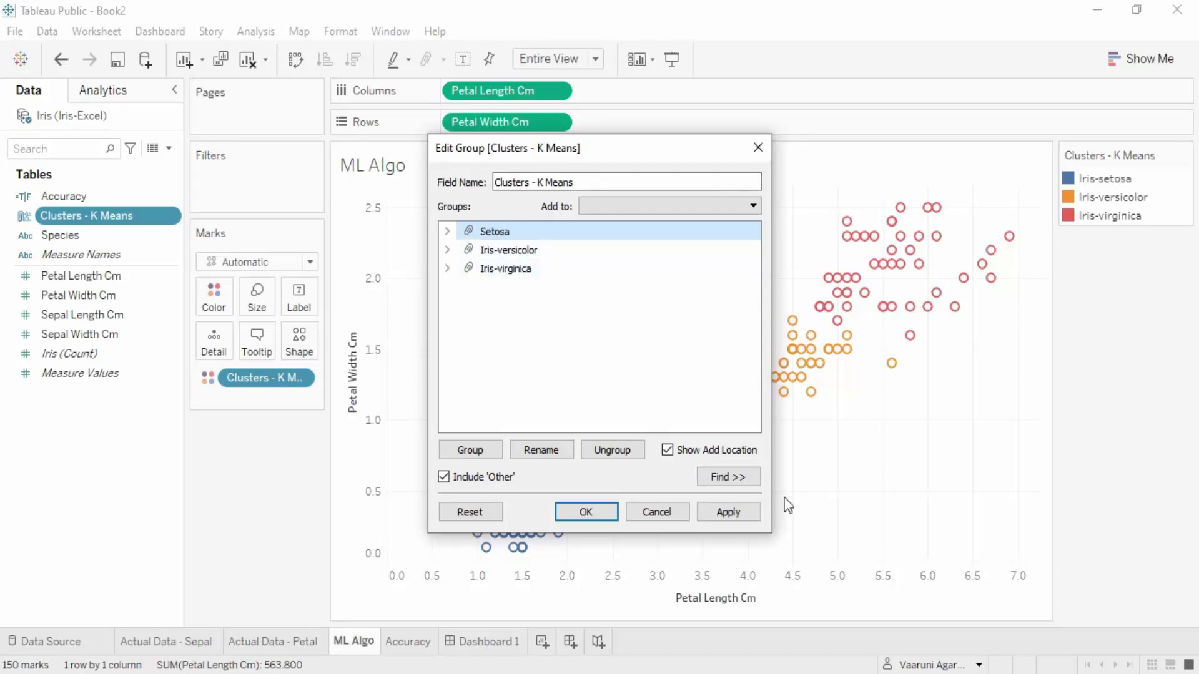
click(740, 510)
click(605, 513)
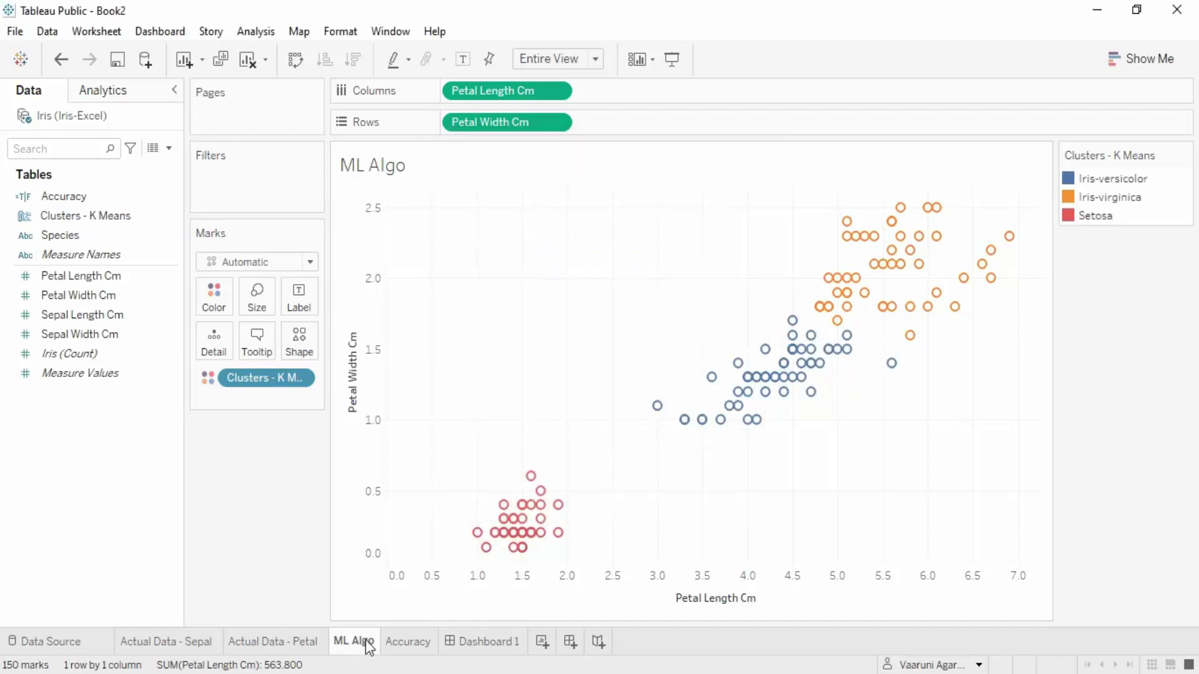
Step: Check the percentages on the Accuracy sheet and inspect the Accuracy field's formula comparing clusters with species
click(427, 648)
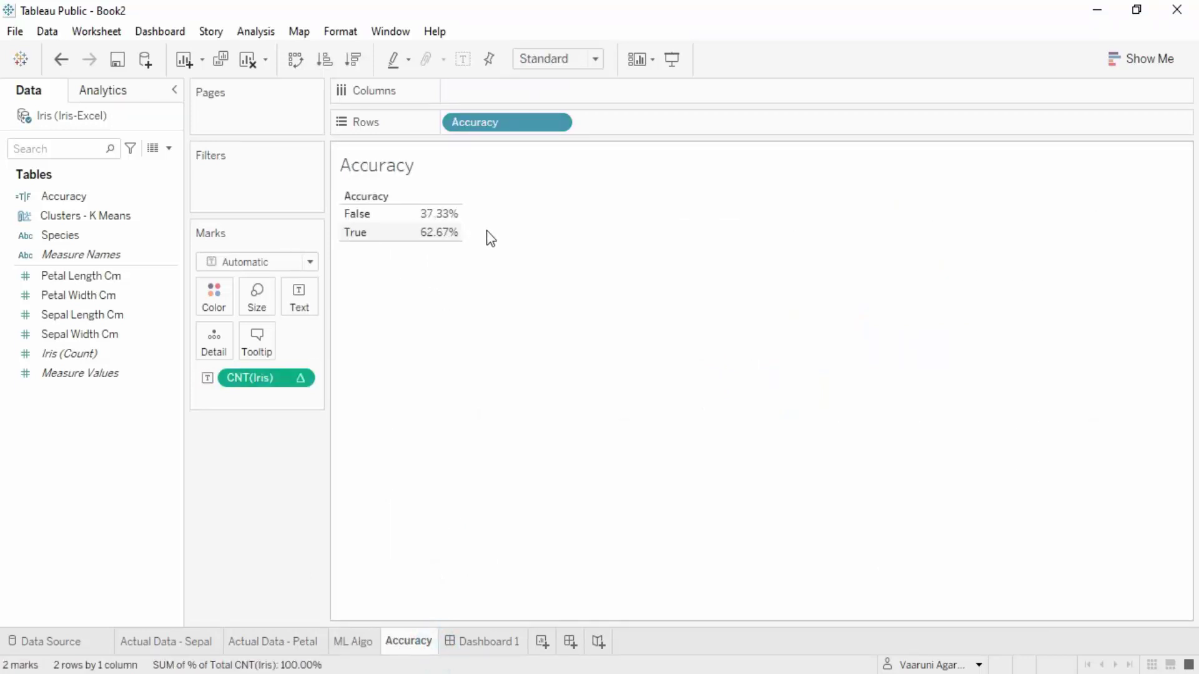
mouse_move(412, 241)
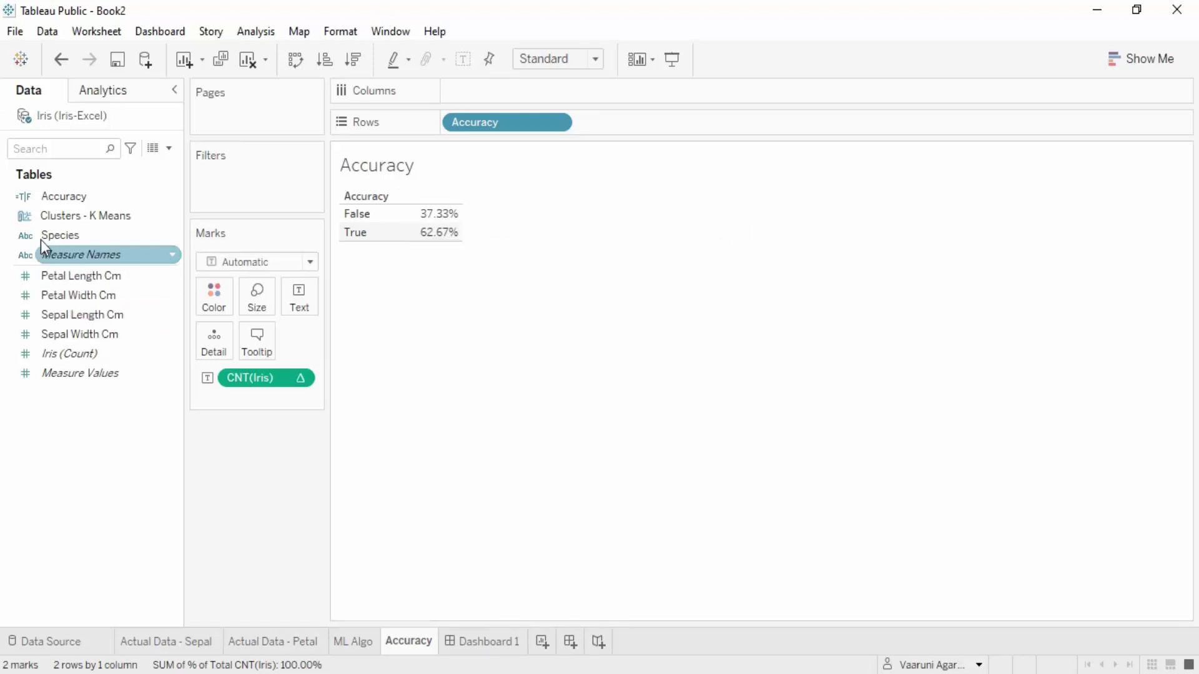
click(69, 199)
right_click(71, 203)
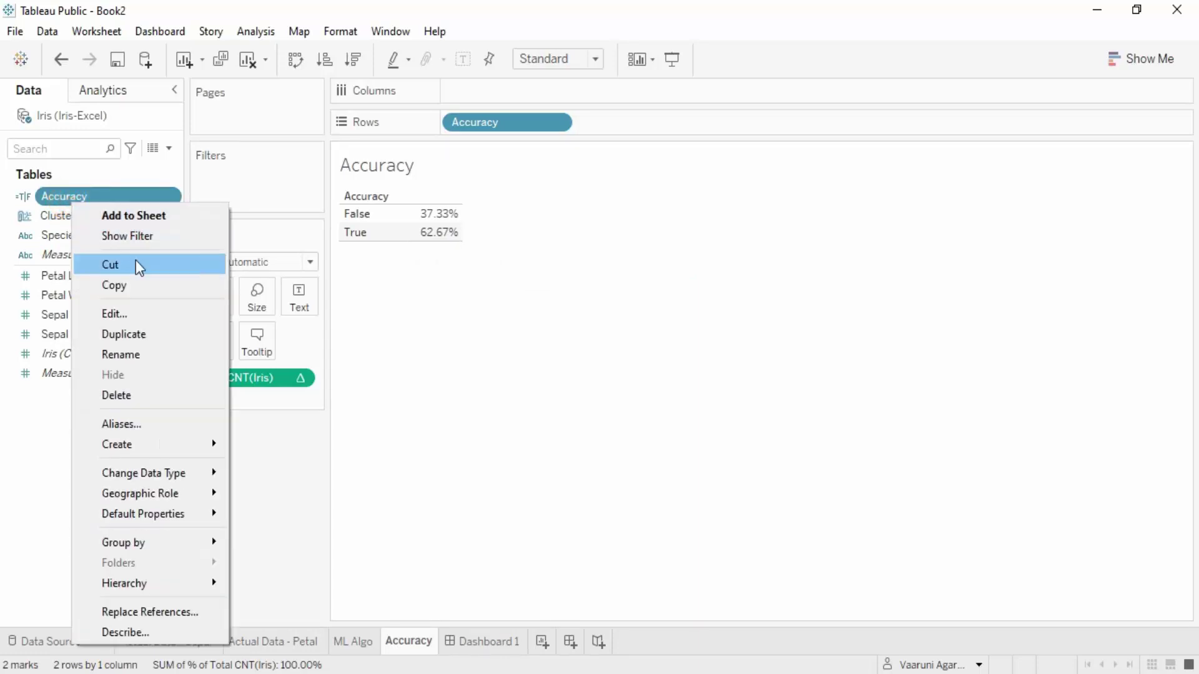
click(131, 310)
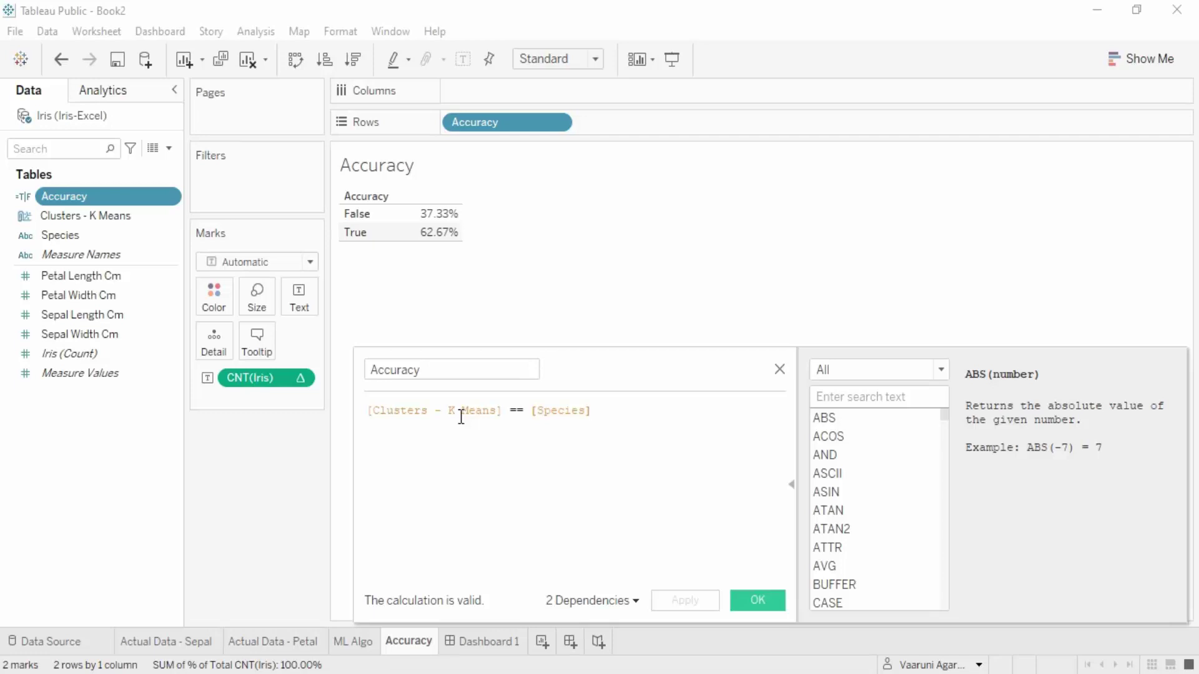
click(780, 369)
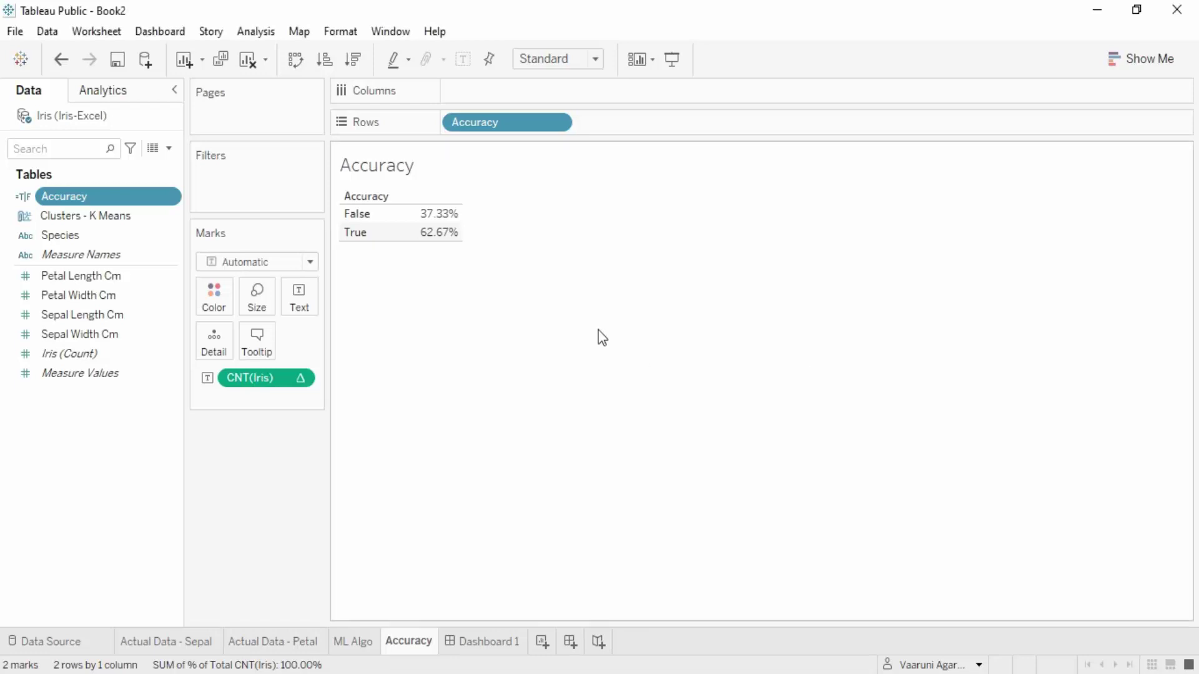
Step: Return to the ML Algo sheet and undo the renaming of the setosa group
click(340, 642)
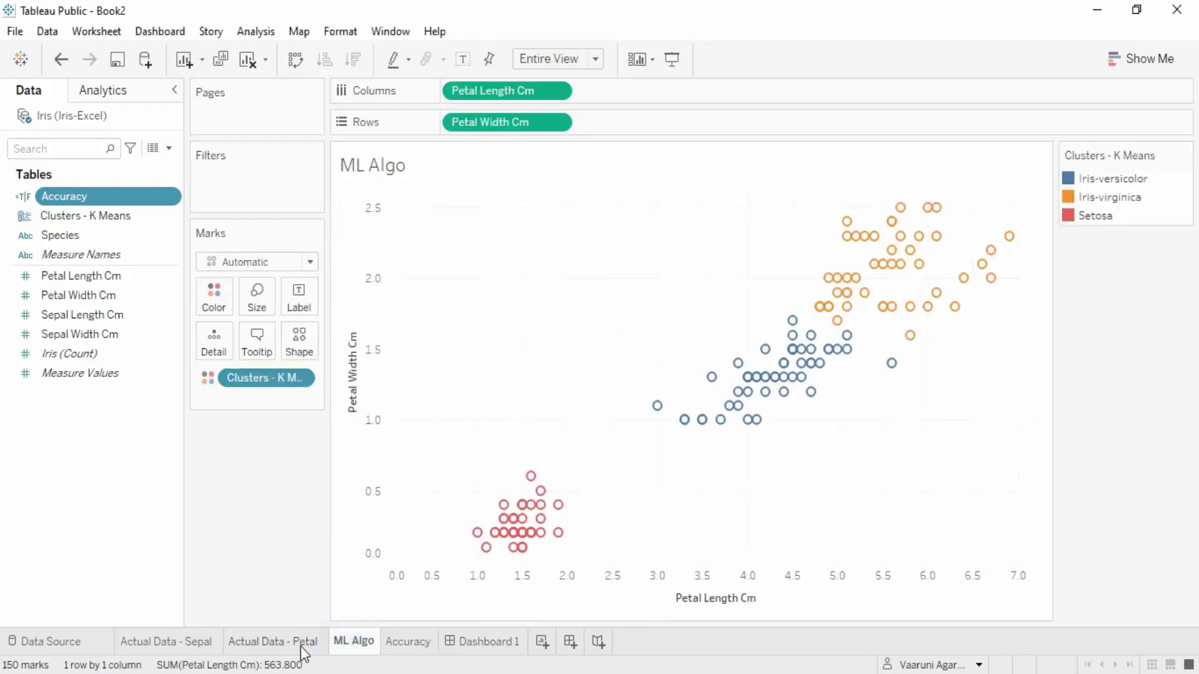
click(60, 61)
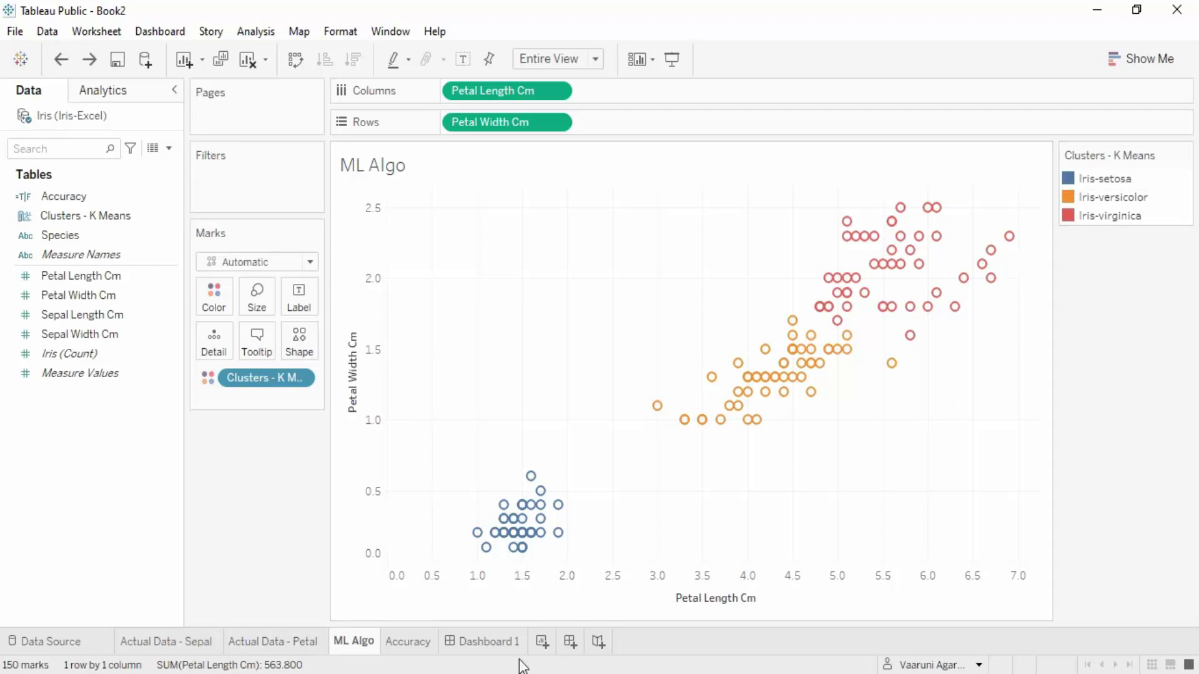
Step: Look through the Actual Data - Petal, ML Algo, Accuracy and Dashboard 1 sheets
click(265, 644)
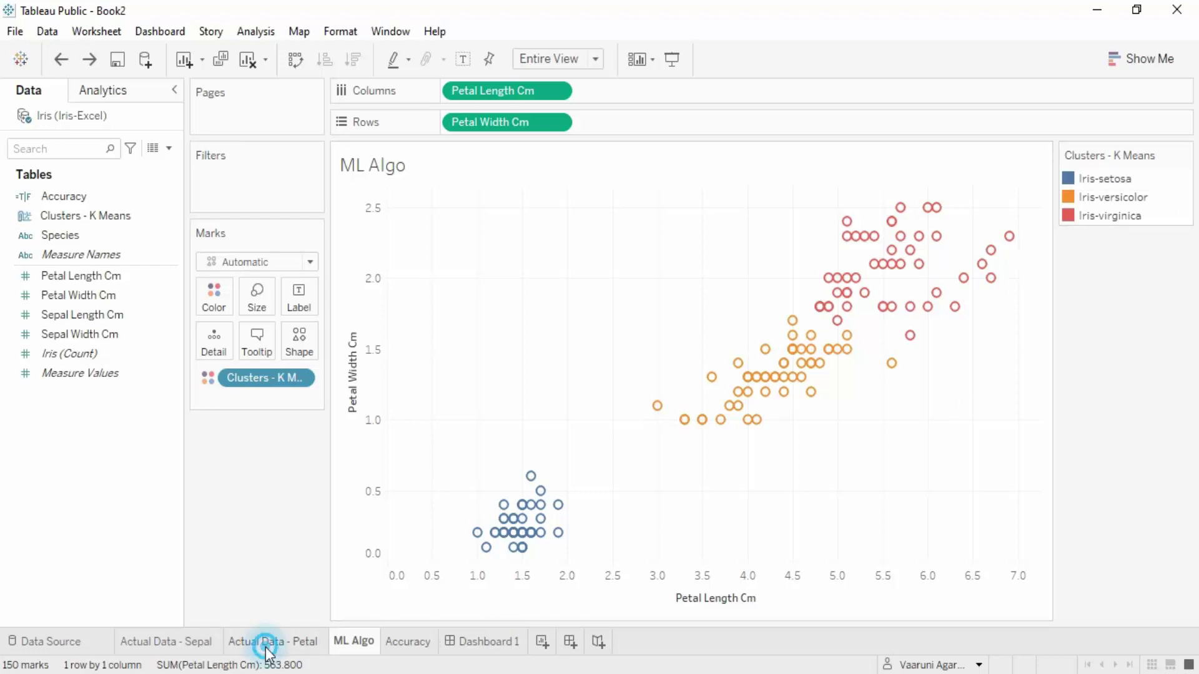
click(348, 647)
click(391, 642)
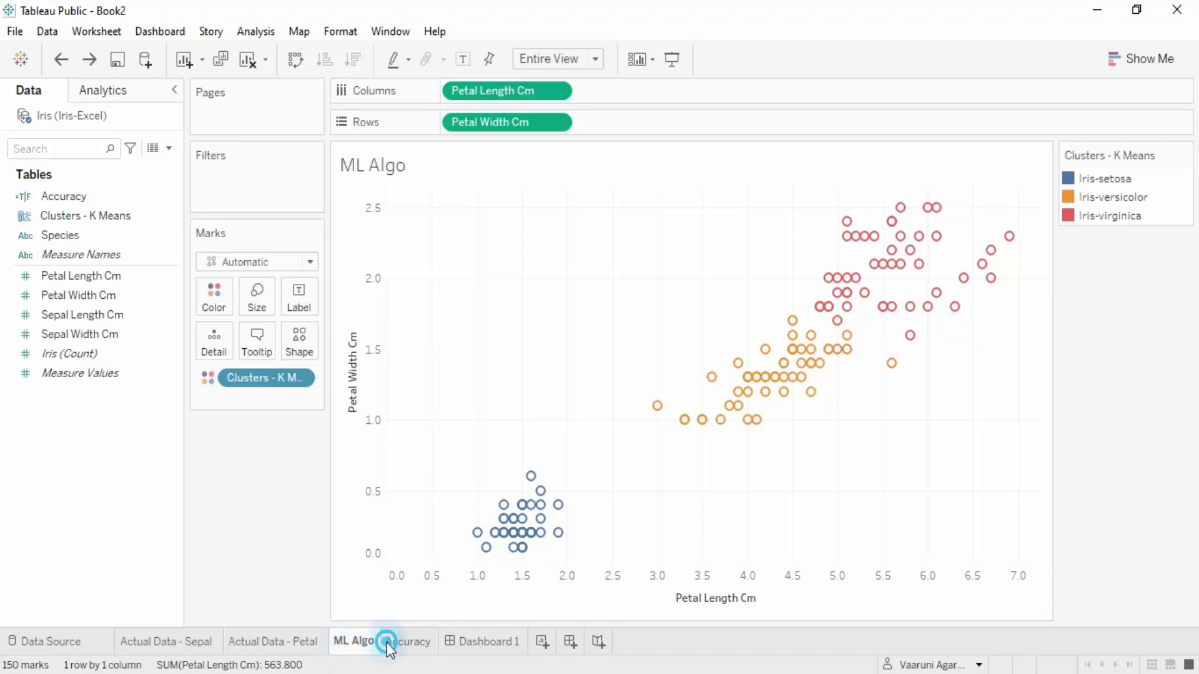
click(478, 641)
click(422, 646)
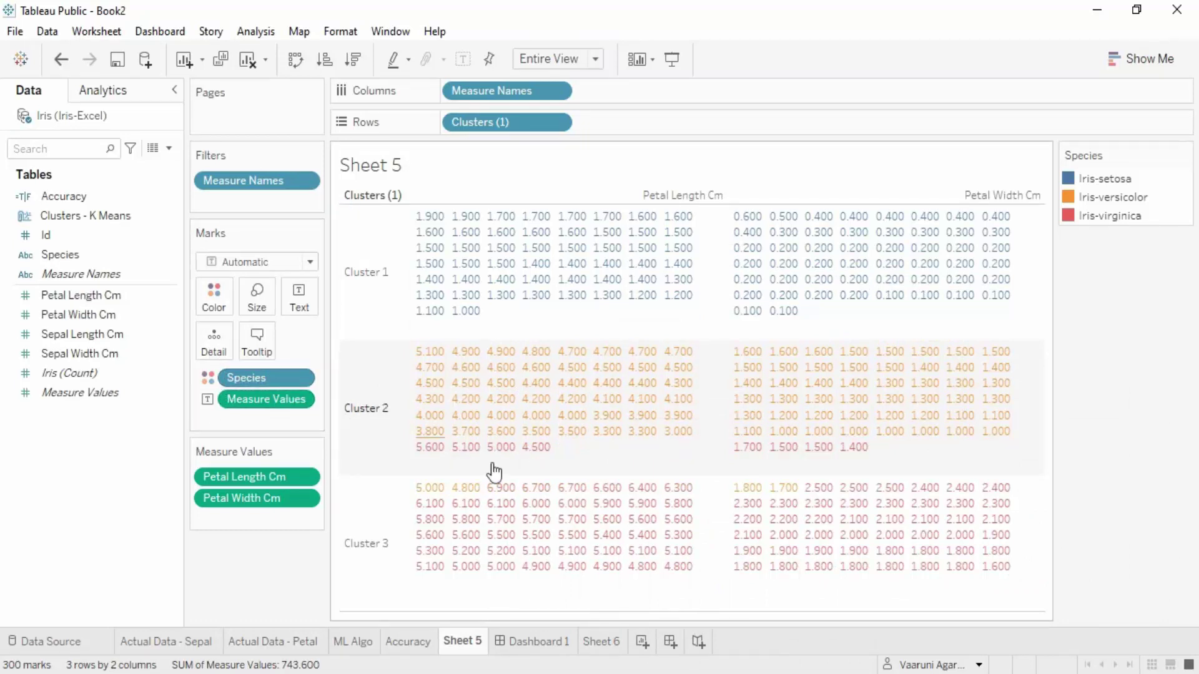
Step: Examine the species behind the petal length and width values in Cluster 2 and Cluster 3 on Sheet 5
mouse_move(541, 454)
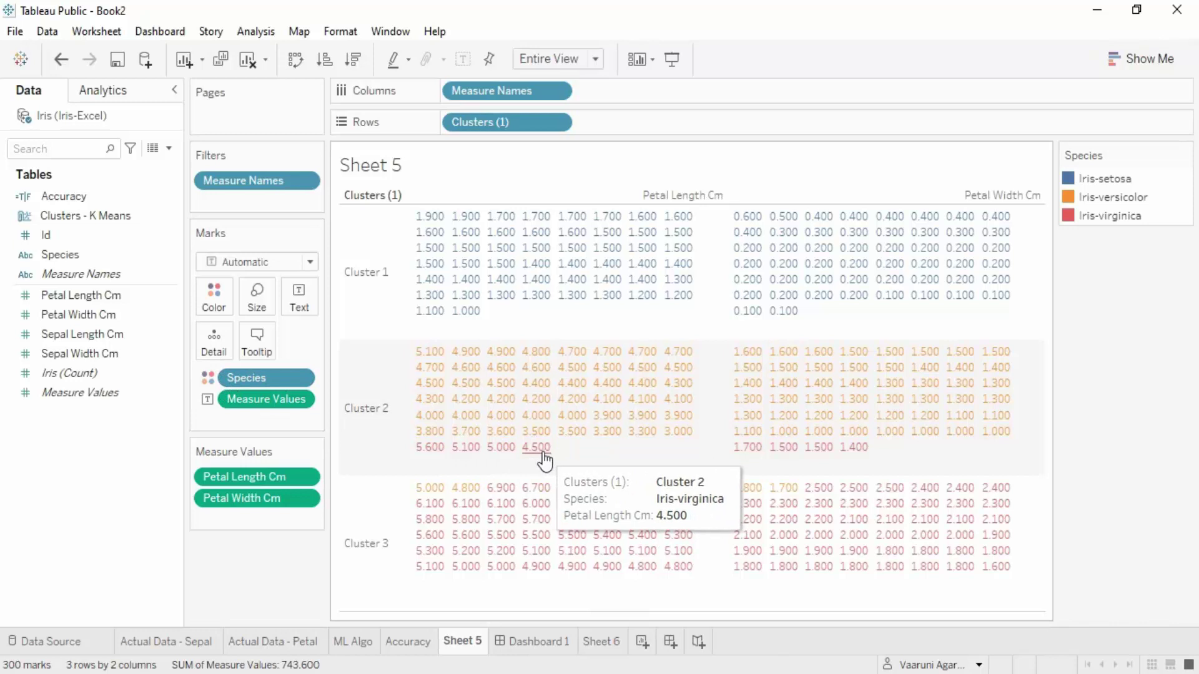
mouse_move(418, 463)
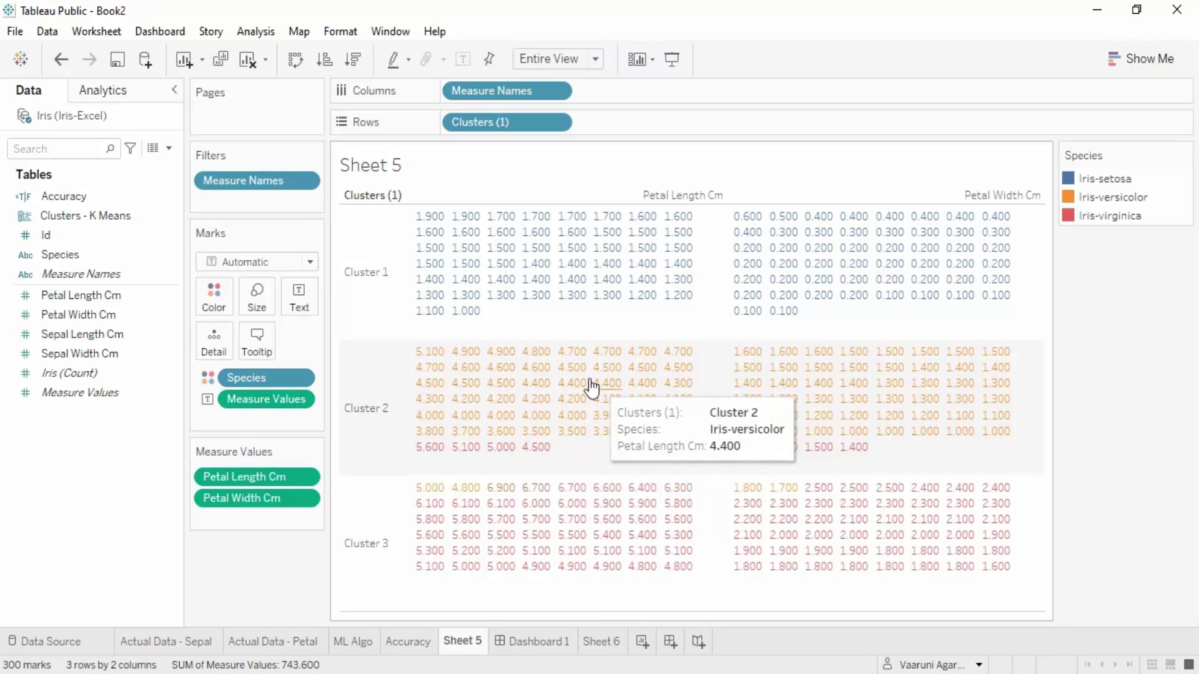
mouse_move(494, 388)
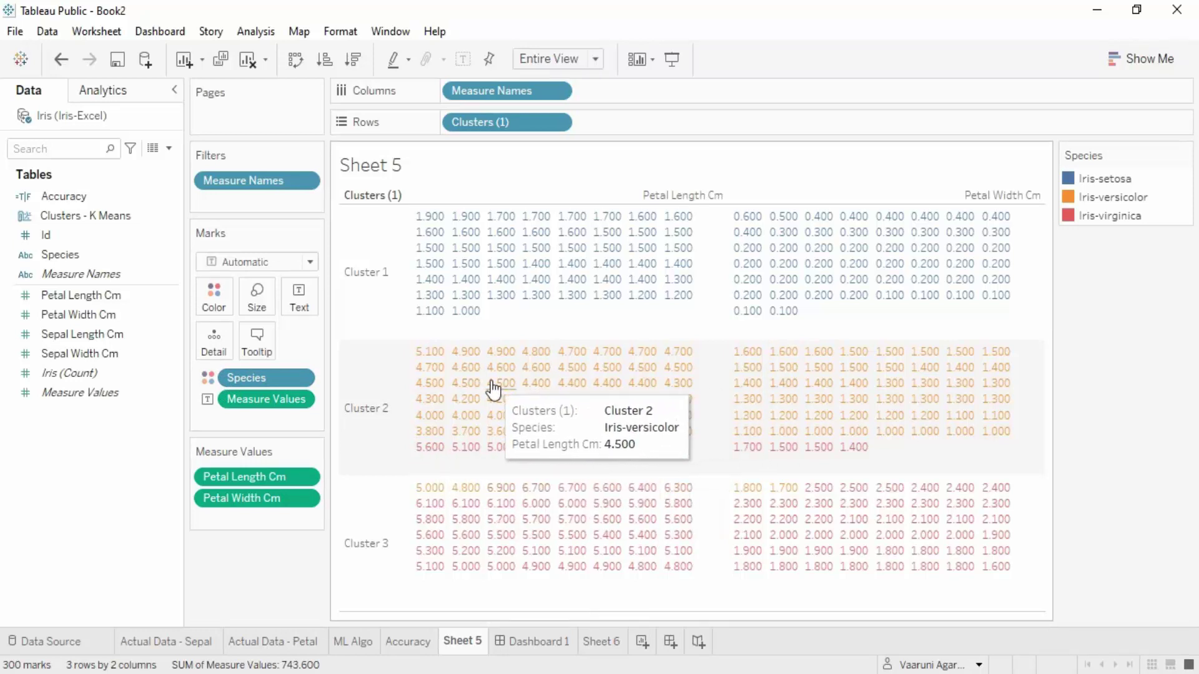
mouse_move(430, 490)
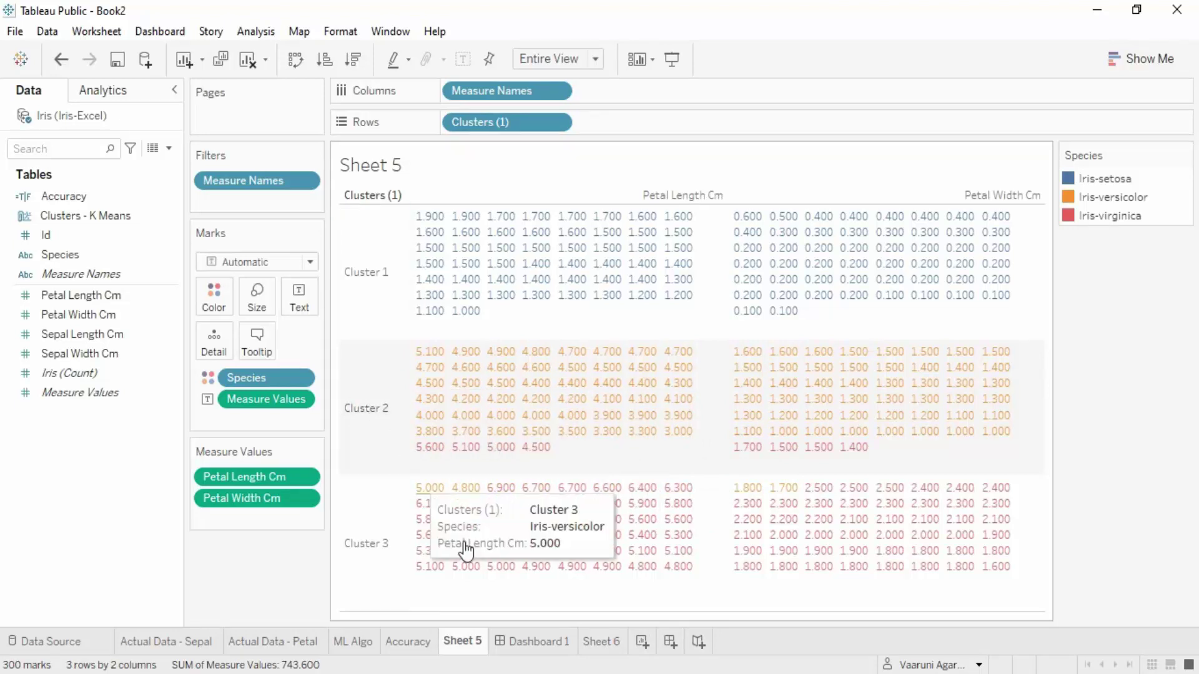
mouse_move(792, 497)
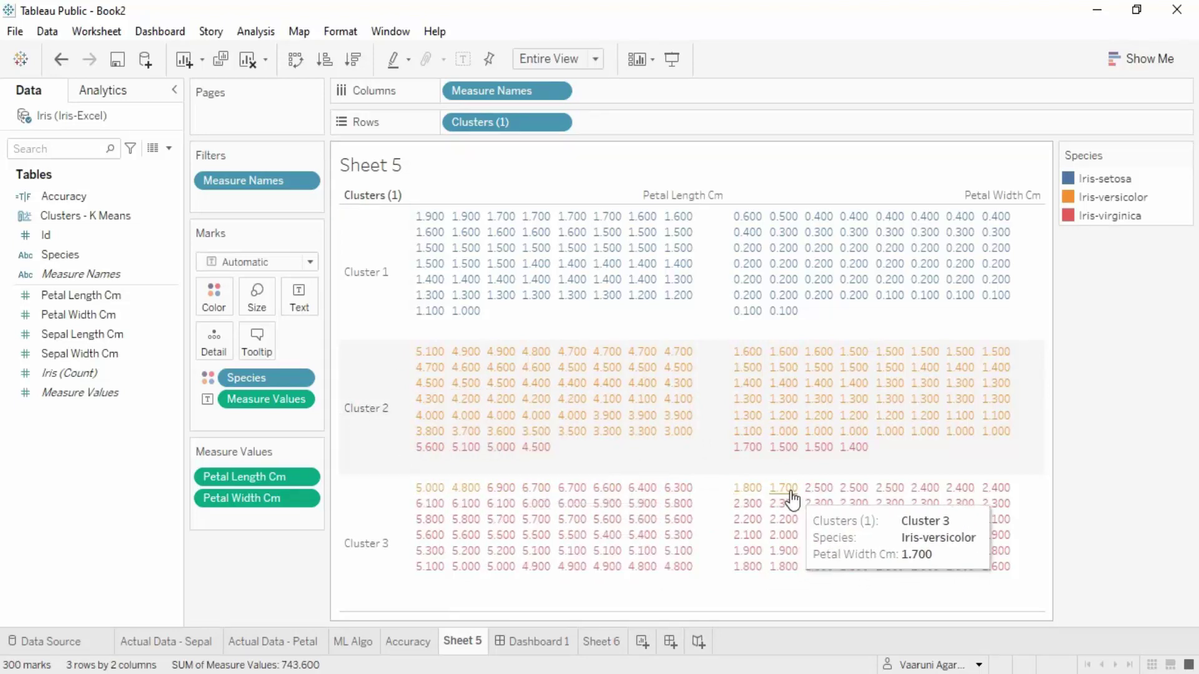
mouse_move(629, 528)
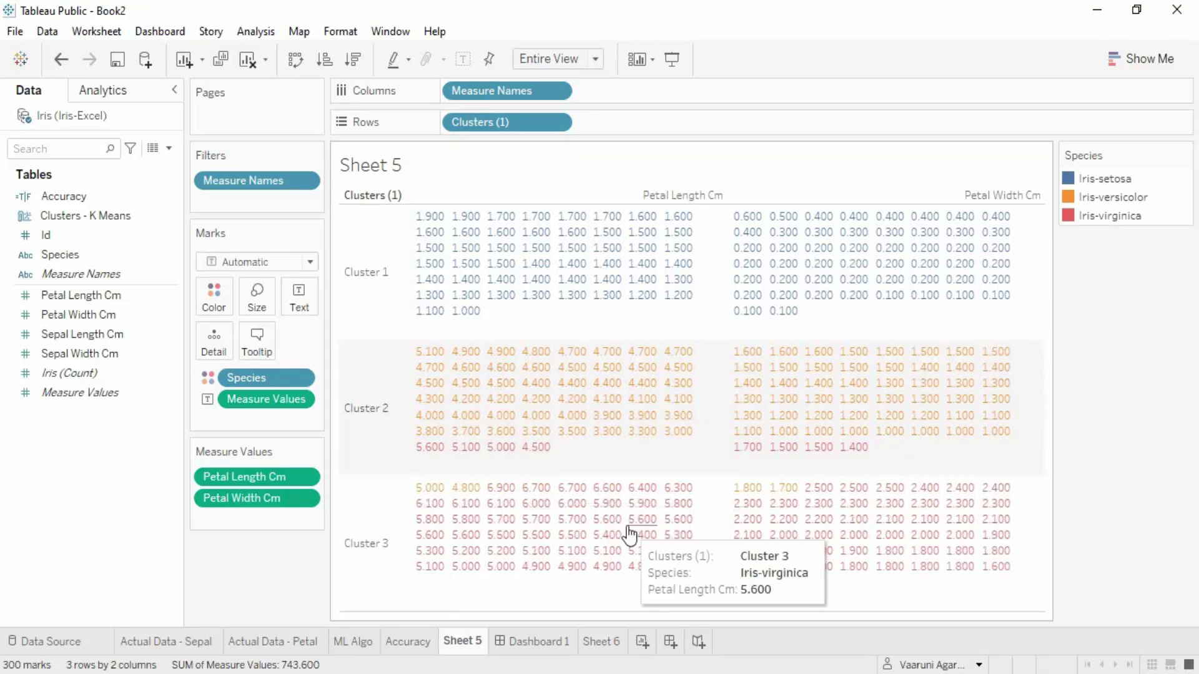